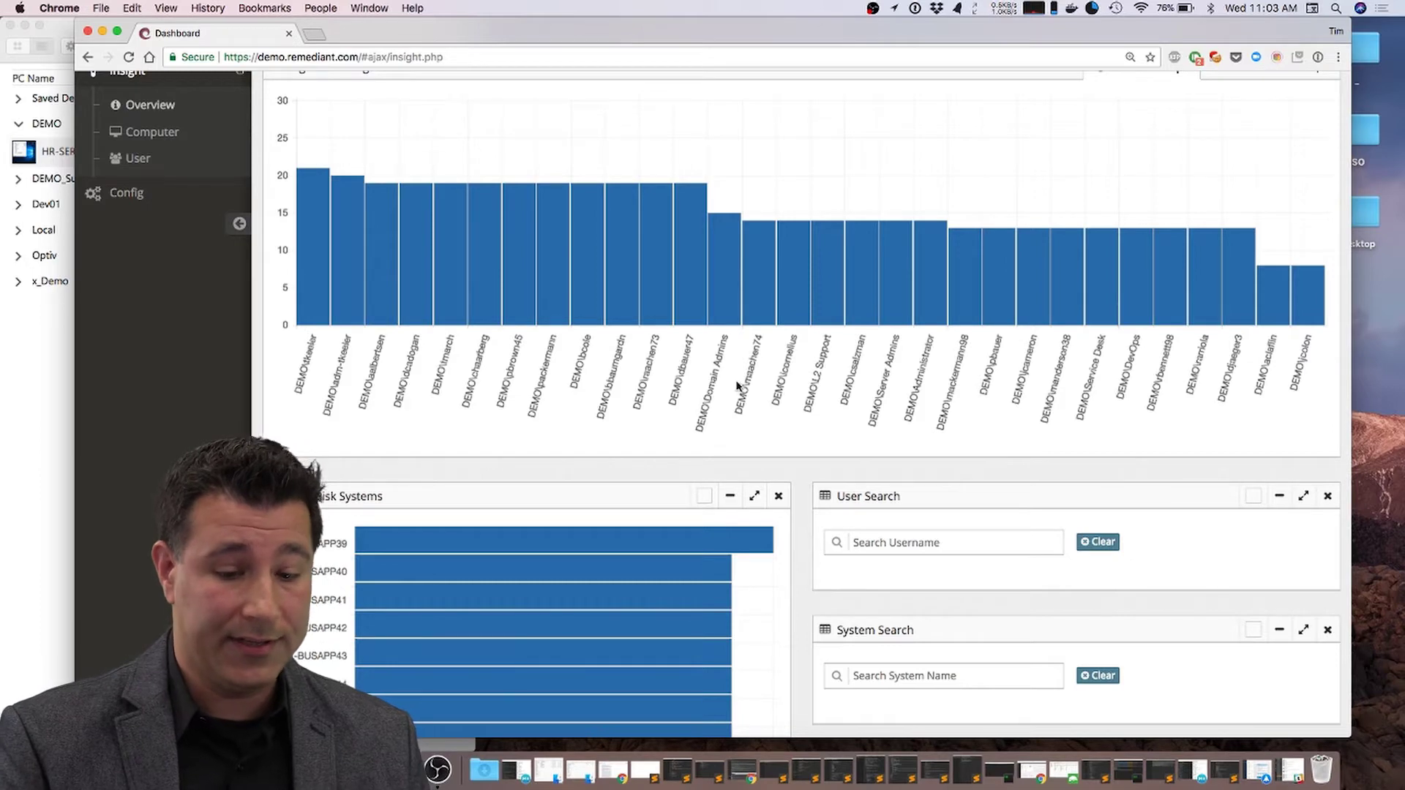
pyautogui.scroll(-3, 827, 441)
pyautogui.click(856, 457)
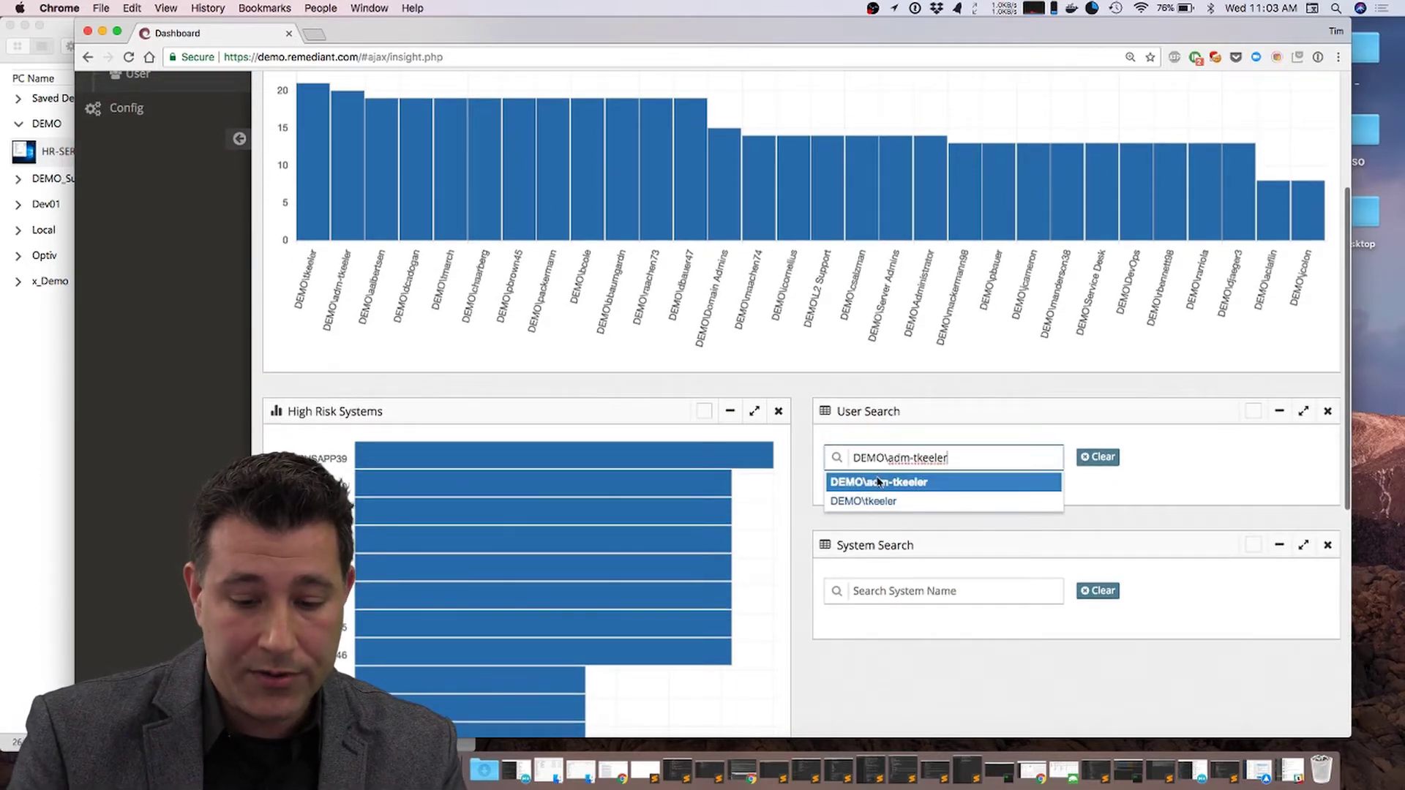
pyautogui.click(863, 495)
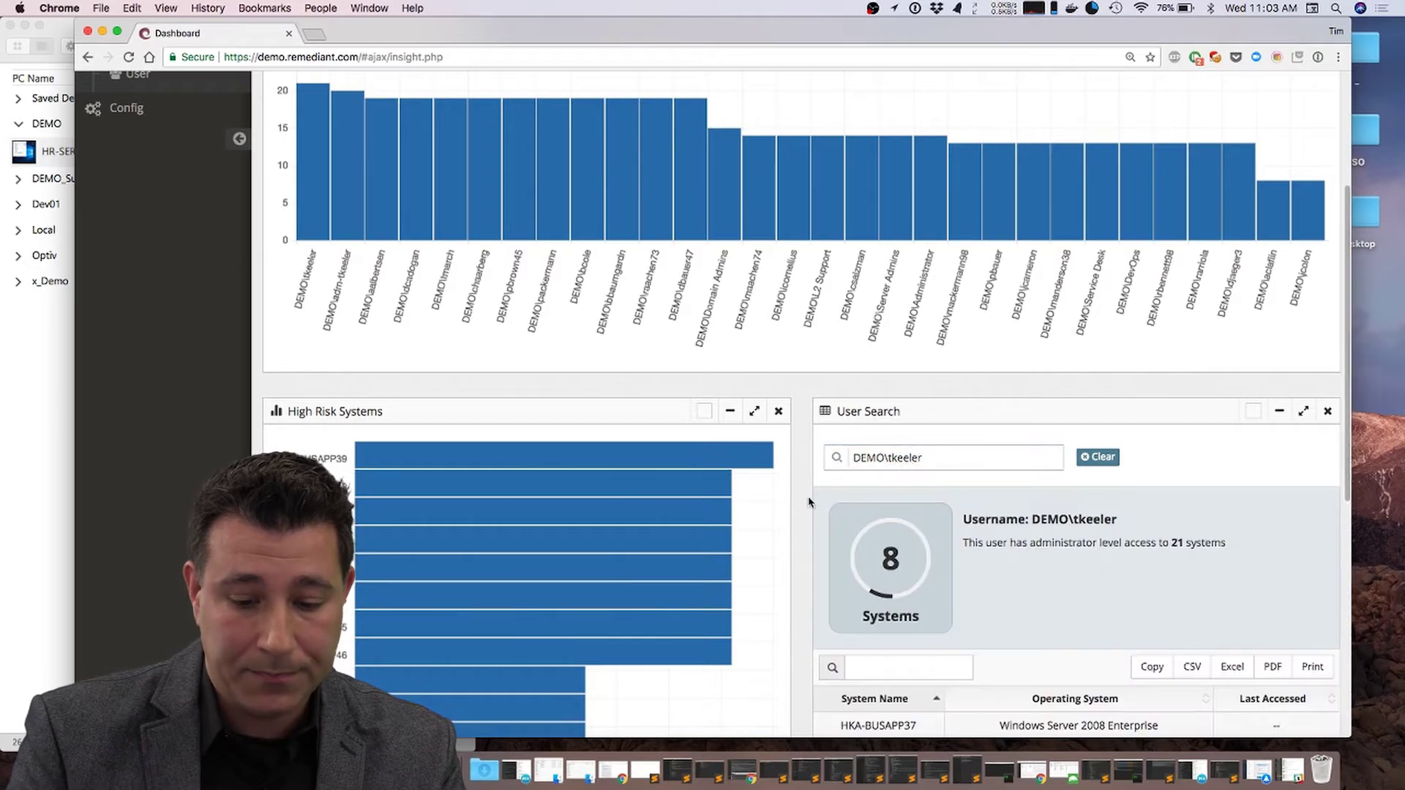
pyautogui.scroll(-5, 809, 497)
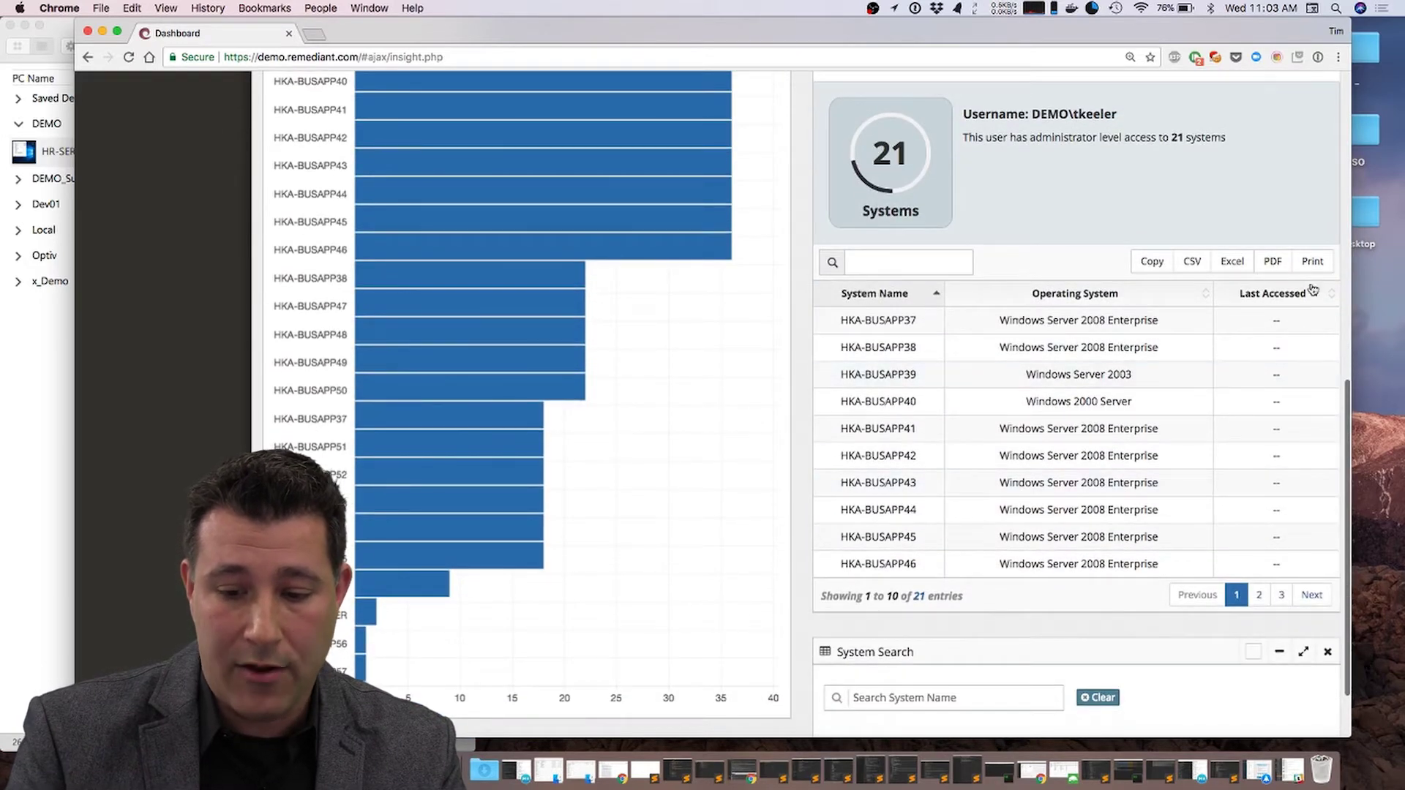
pyautogui.click(1313, 594)
pyautogui.click(1313, 595)
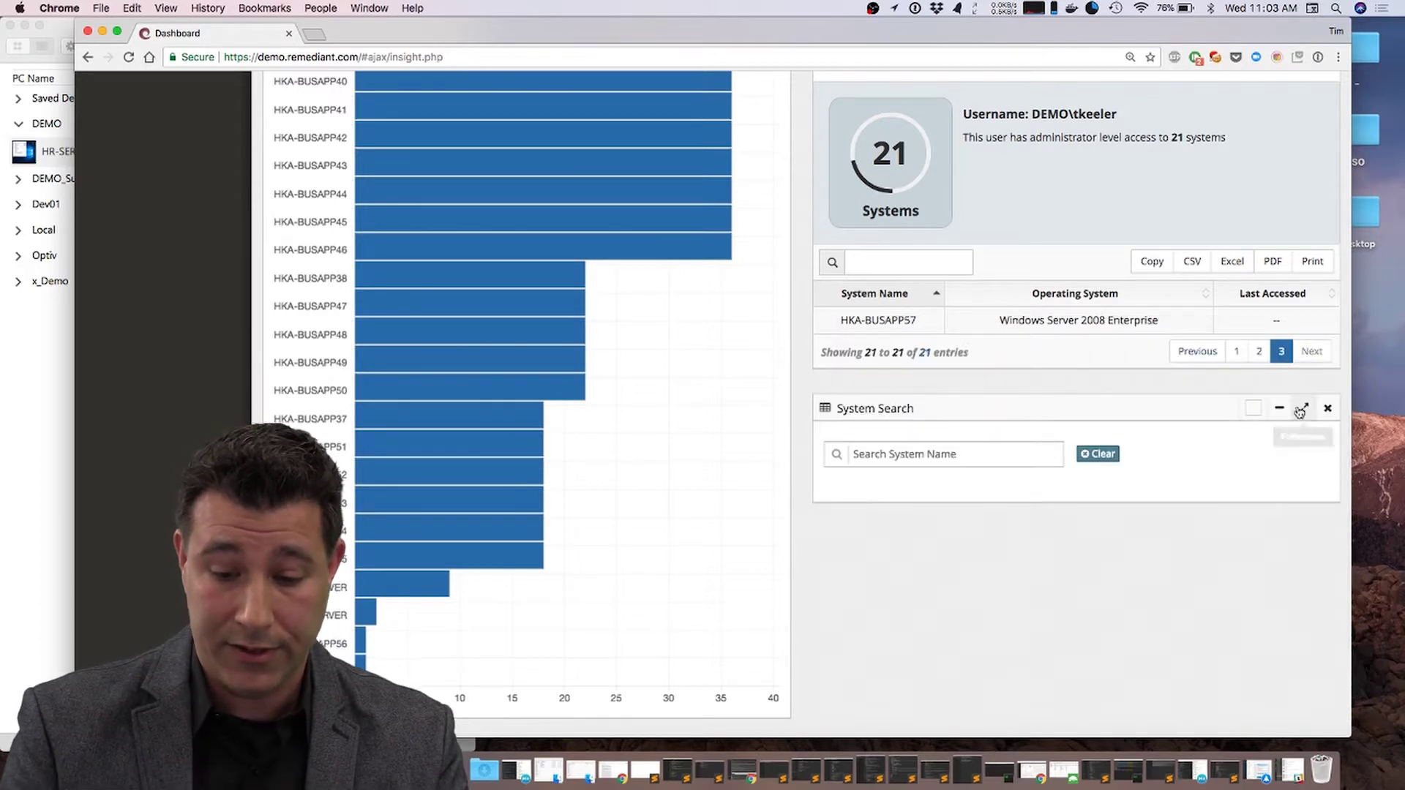
pyautogui.click(1236, 351)
pyautogui.scroll(2, 1054, 472)
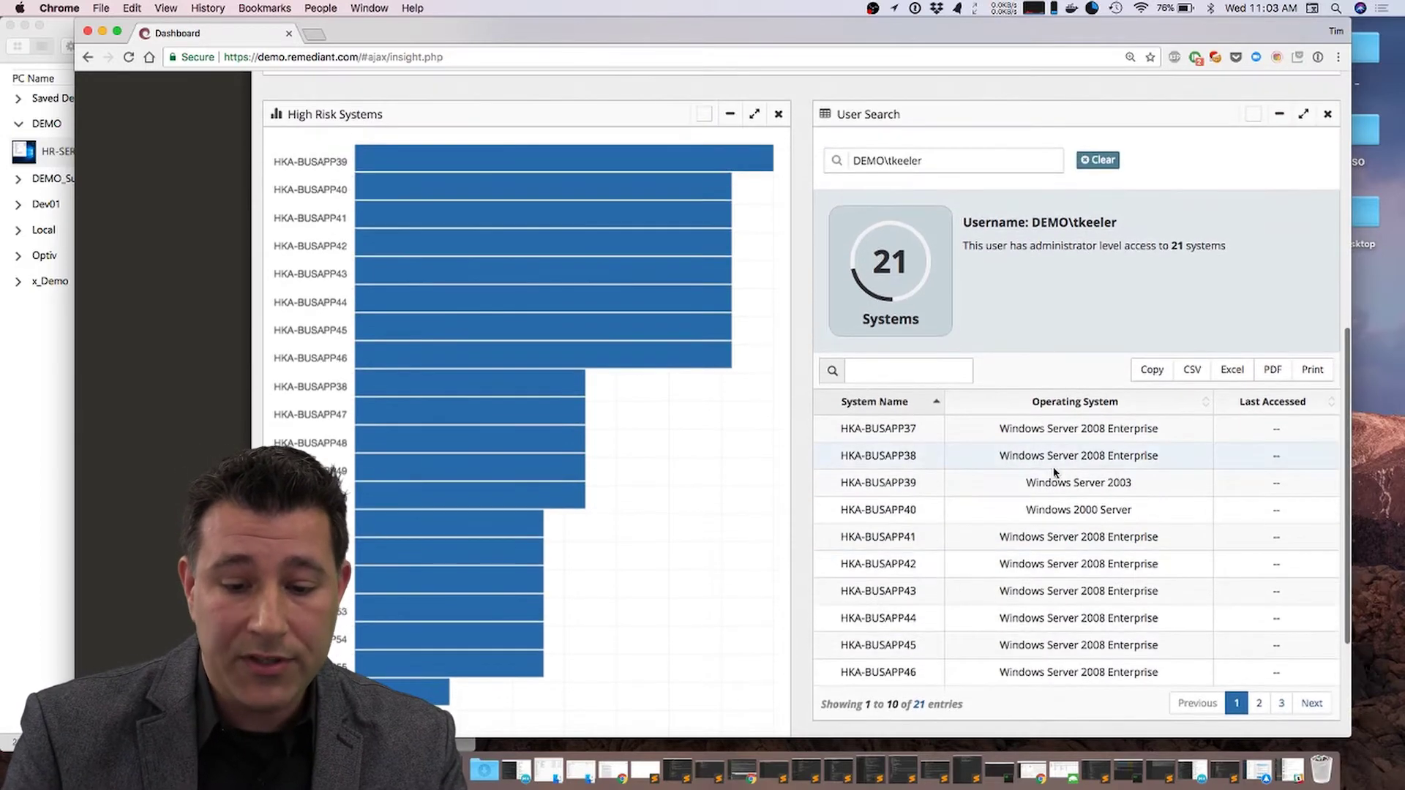
pyautogui.scroll(5, 1058, 423)
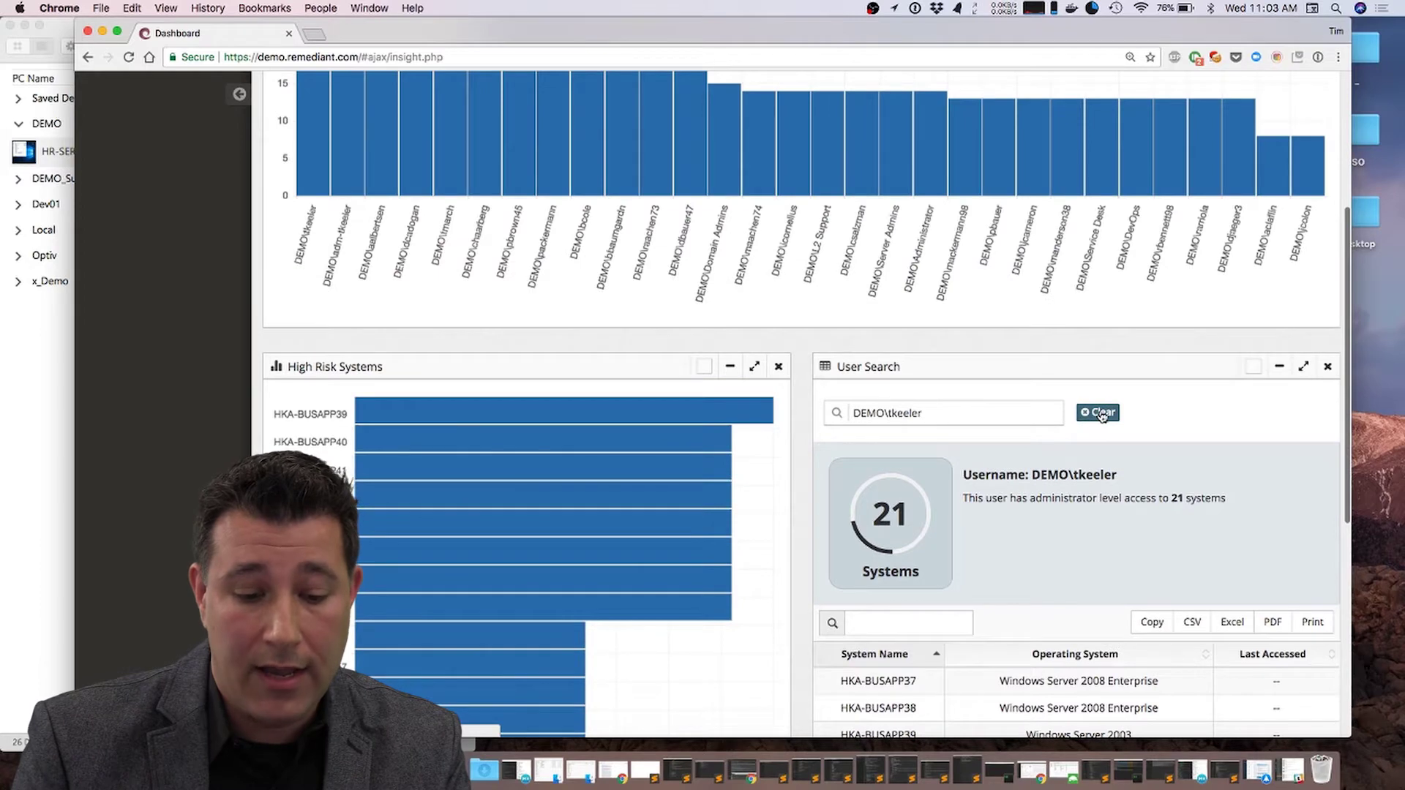
pyautogui.click(1100, 414)
pyautogui.scroll(-2, 770, 474)
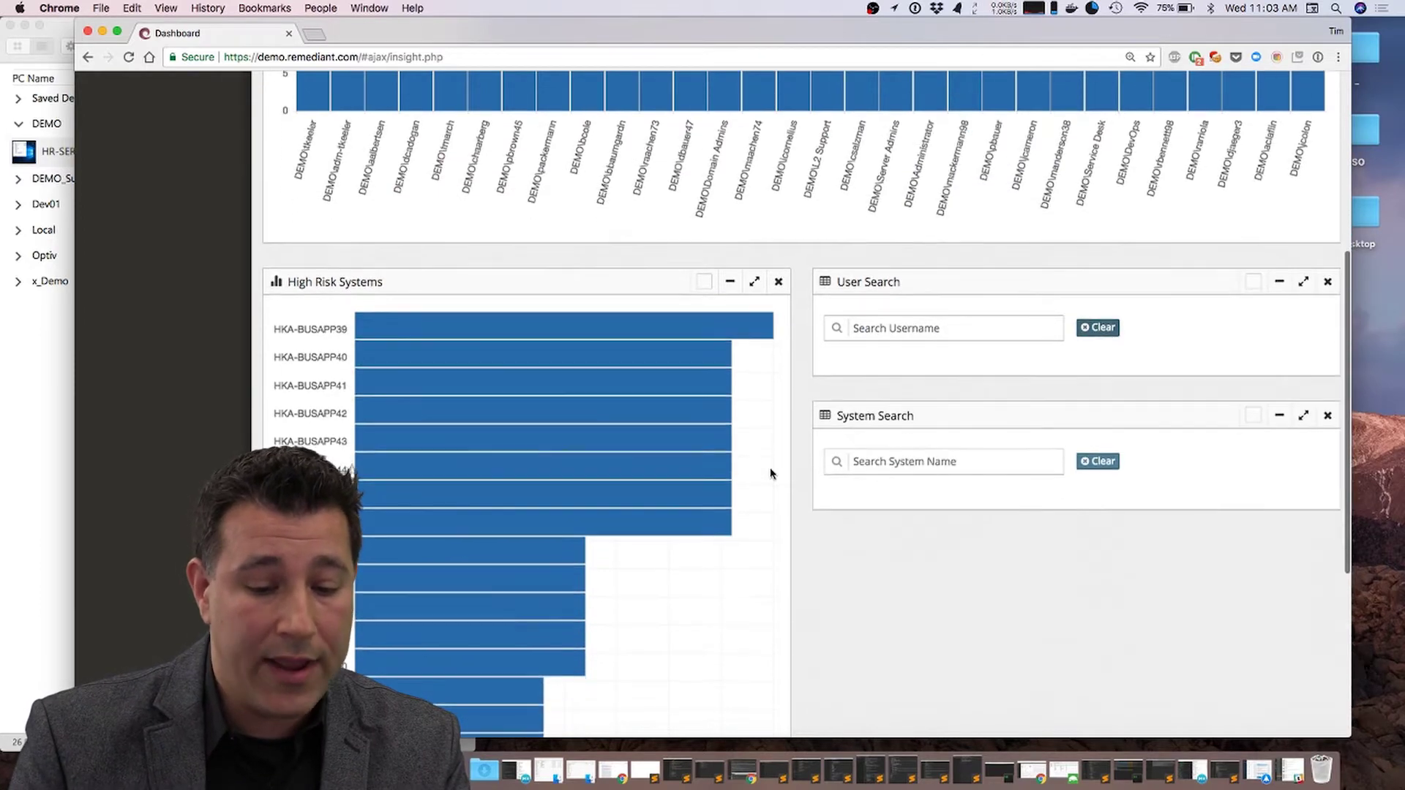
pyautogui.moveTo(668, 318)
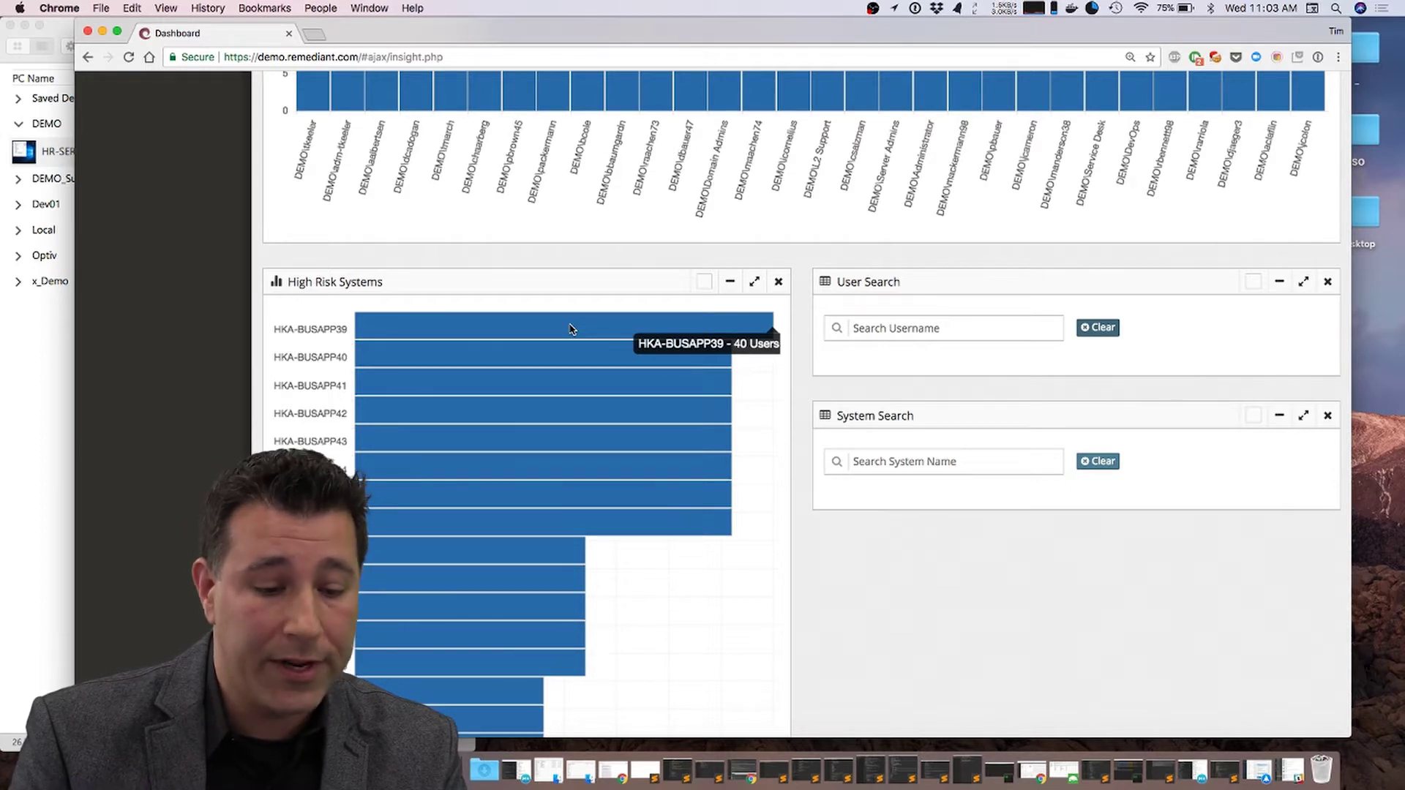
# Step: Look up DEMO\HKA-BUSAPP39 in System Search and scroll to its table of 40 admin users
pyautogui.click(945, 461)
pyautogui.write('hka-b')
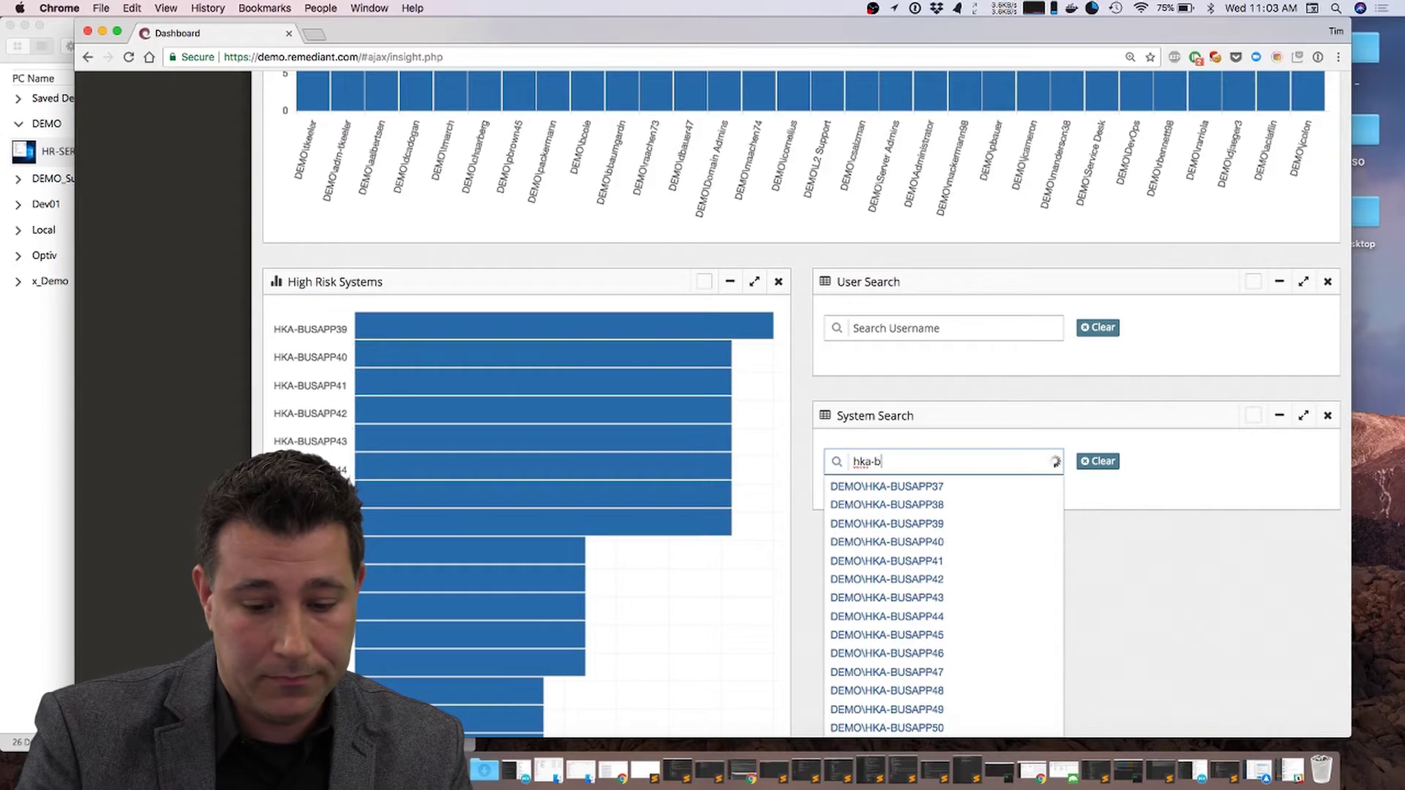
pyautogui.write('usap39')
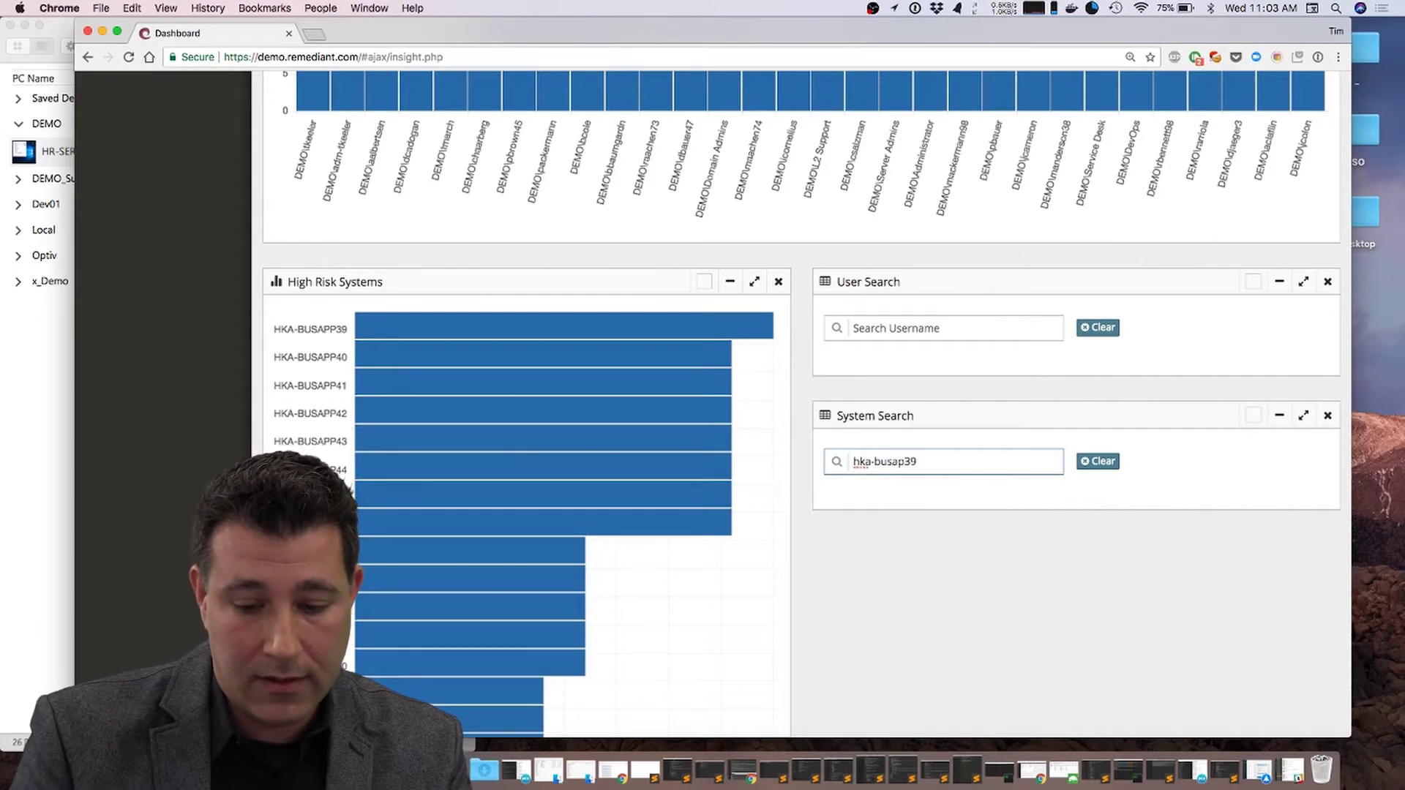
pyautogui.press('BackSpace')
pyautogui.press('BackSpace')
pyautogui.write('p3')
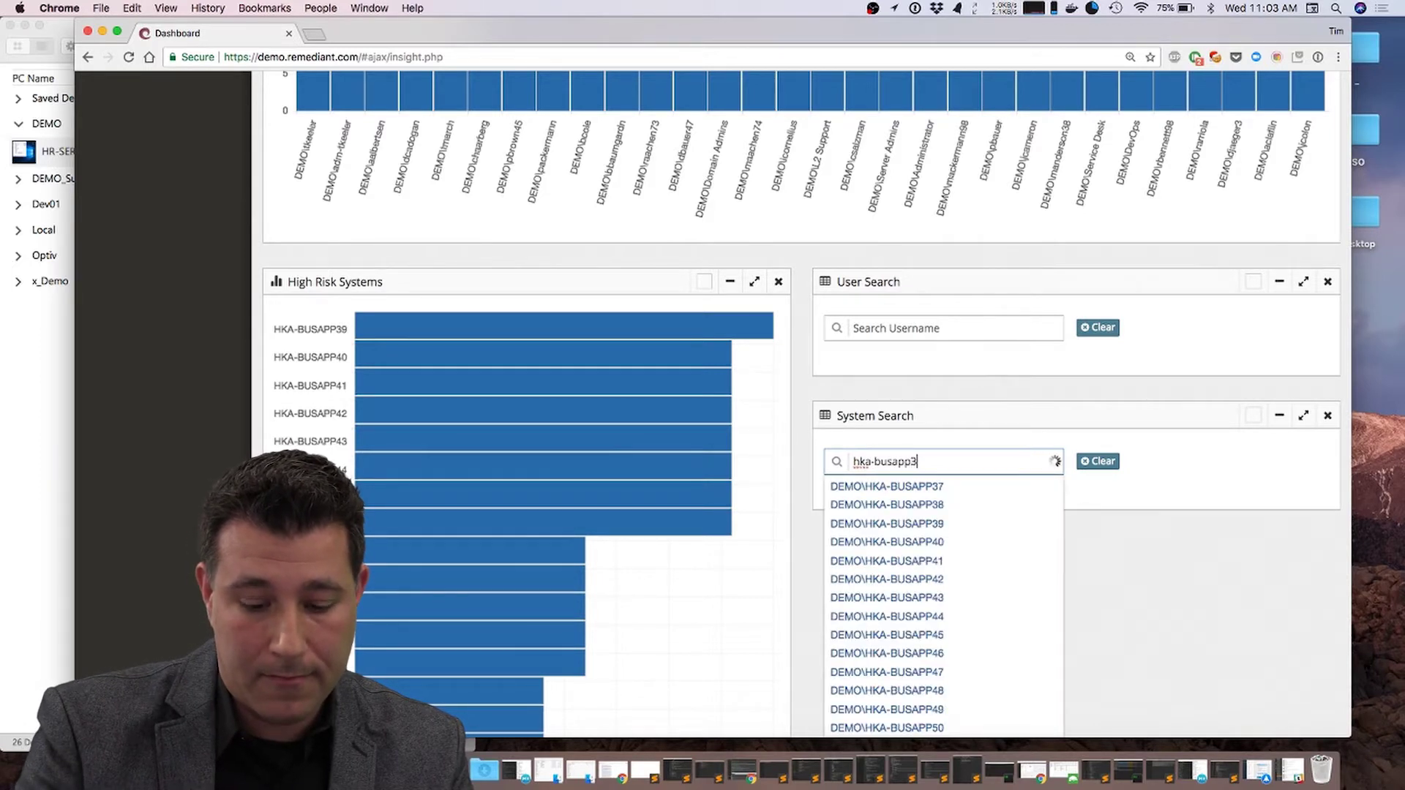
pyautogui.write('9')
pyautogui.click(931, 512)
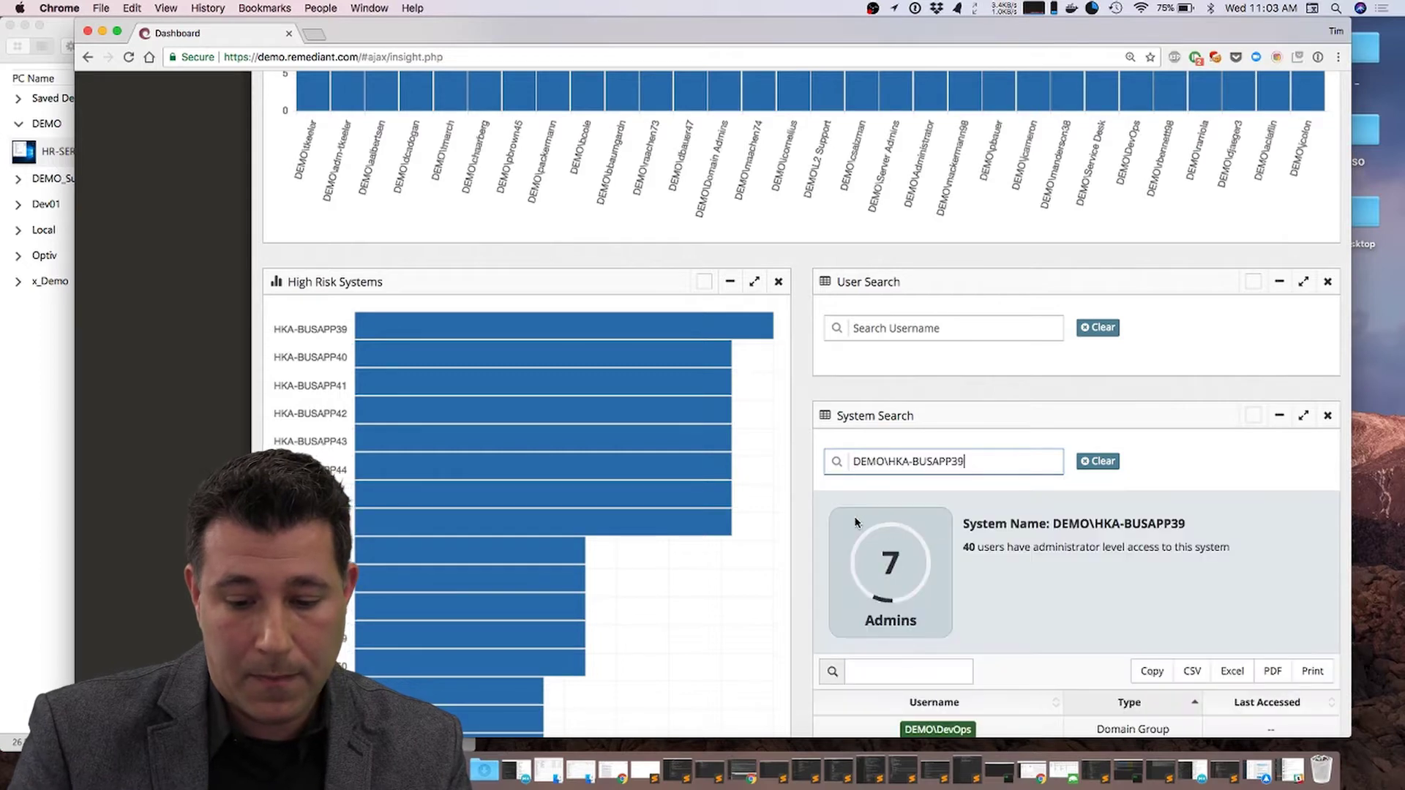
pyautogui.scroll(-5, 854, 522)
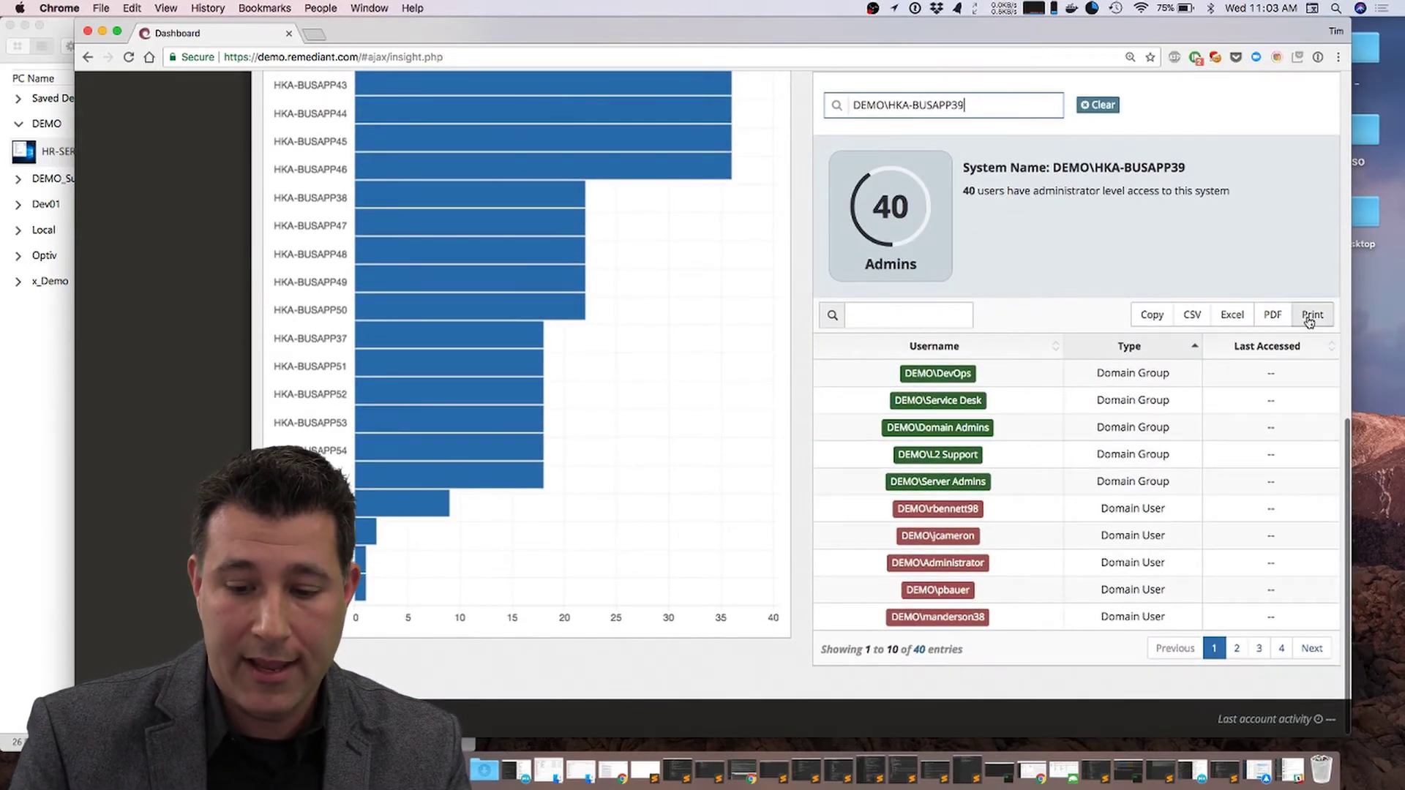
pyautogui.click(1311, 318)
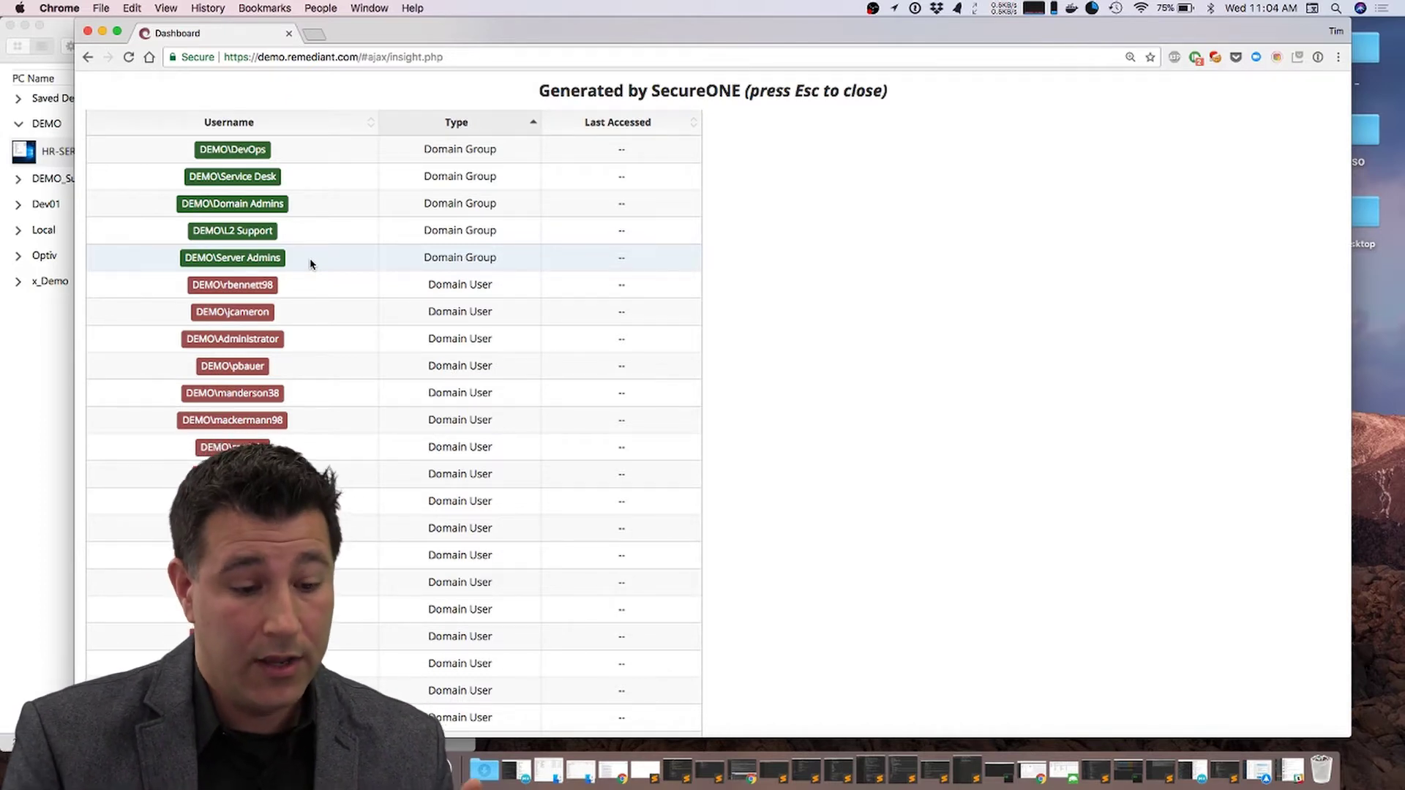
pyautogui.scroll(-2, 310, 264)
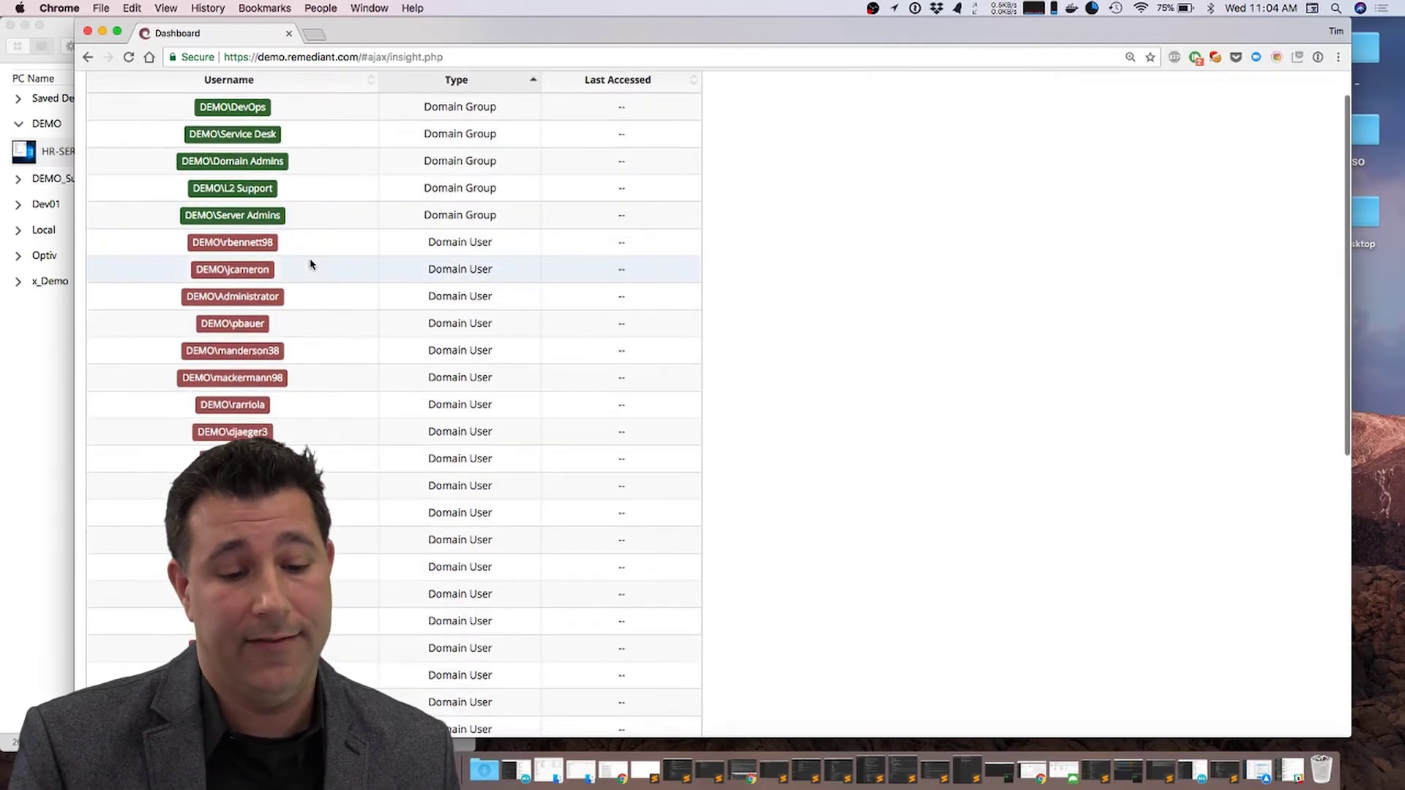
pyautogui.scroll(-6, 310, 265)
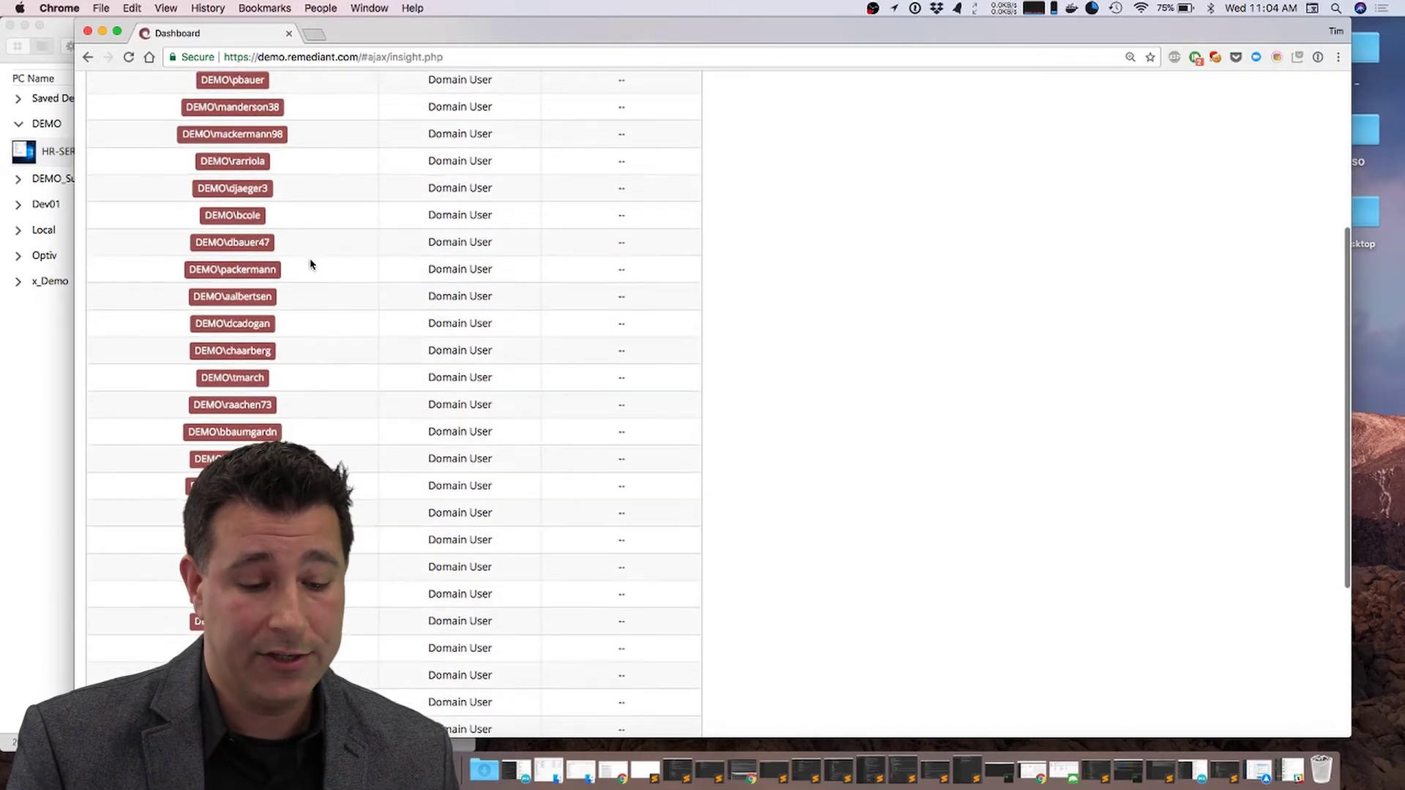
pyautogui.scroll(-6, 310, 264)
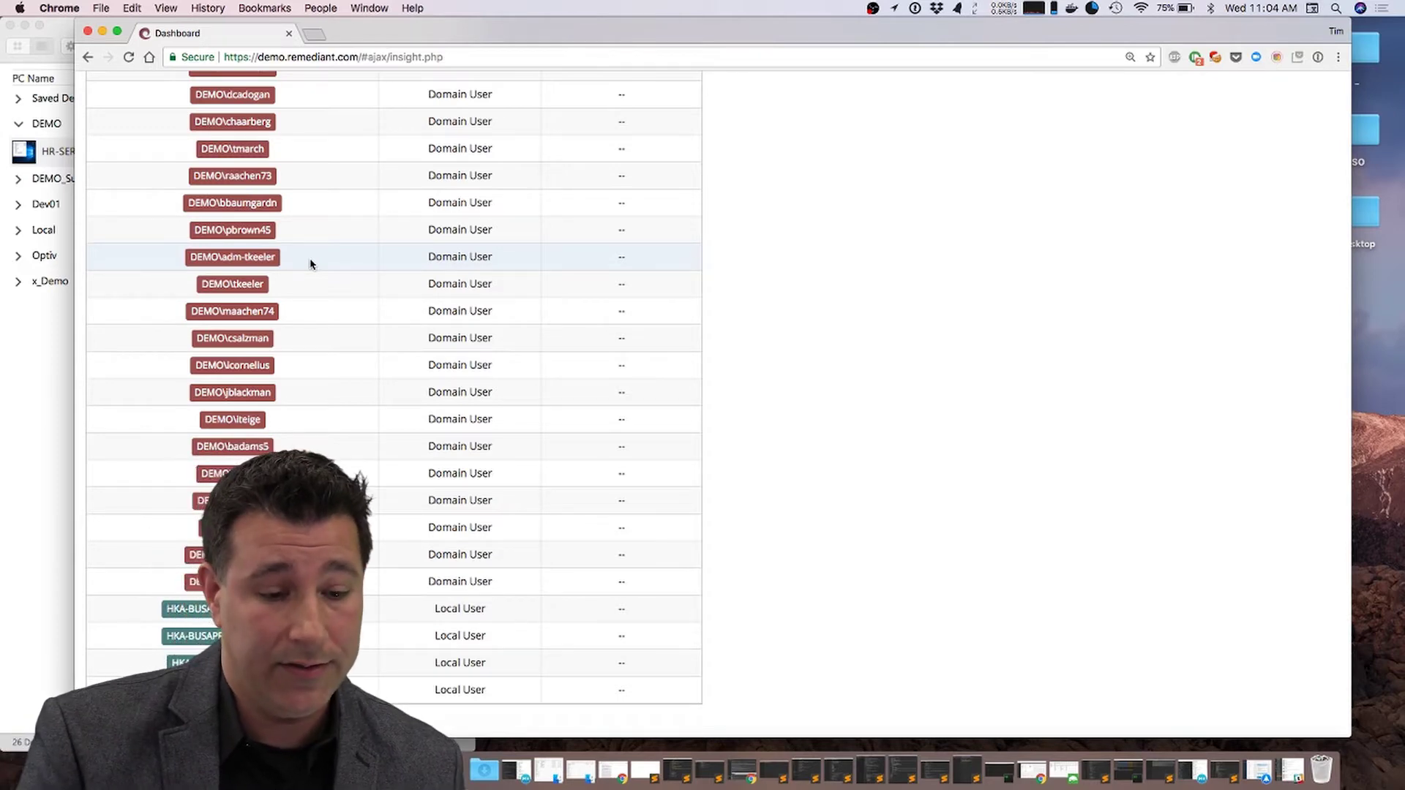
pyautogui.scroll(10, 310, 264)
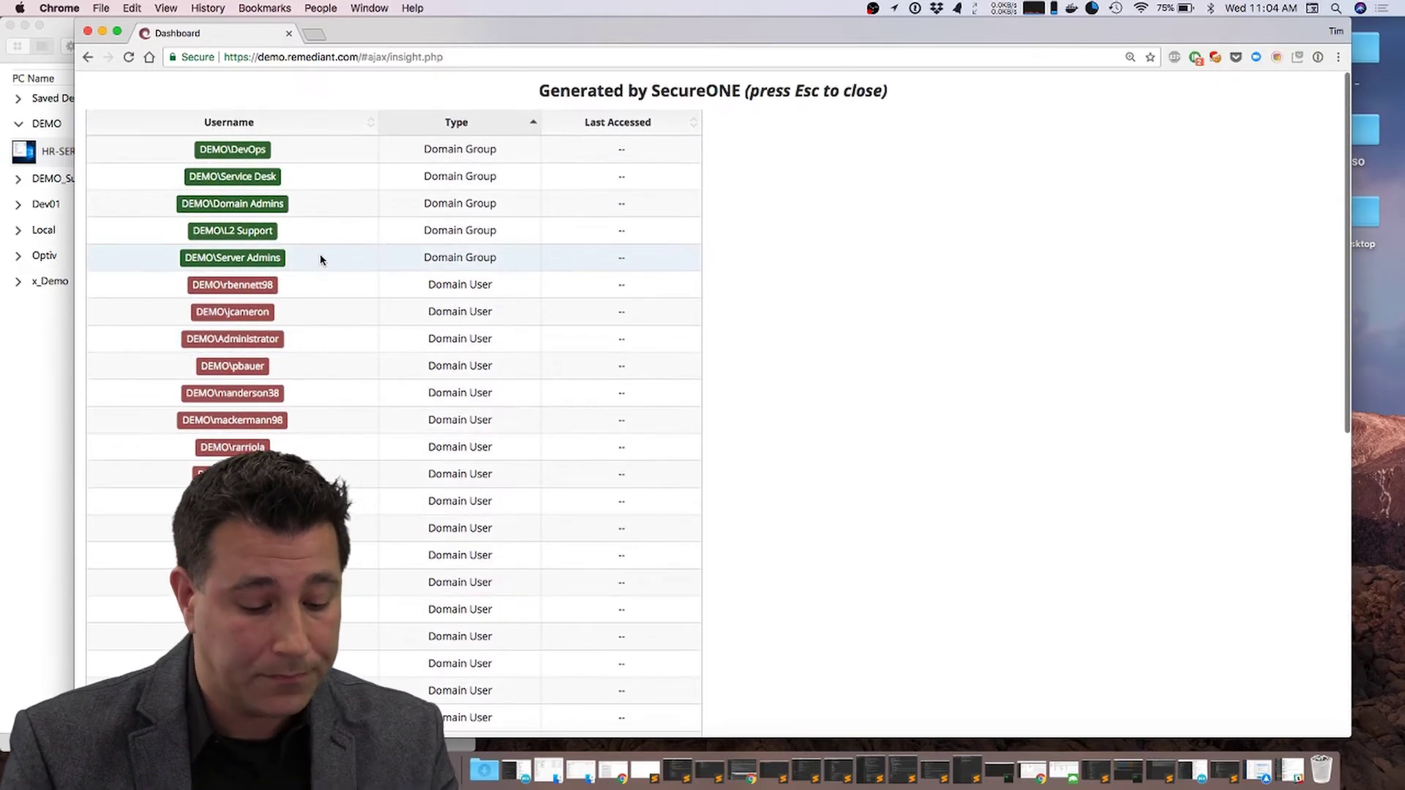
pyautogui.press('Escape')
pyautogui.scroll(-5, 422, 289)
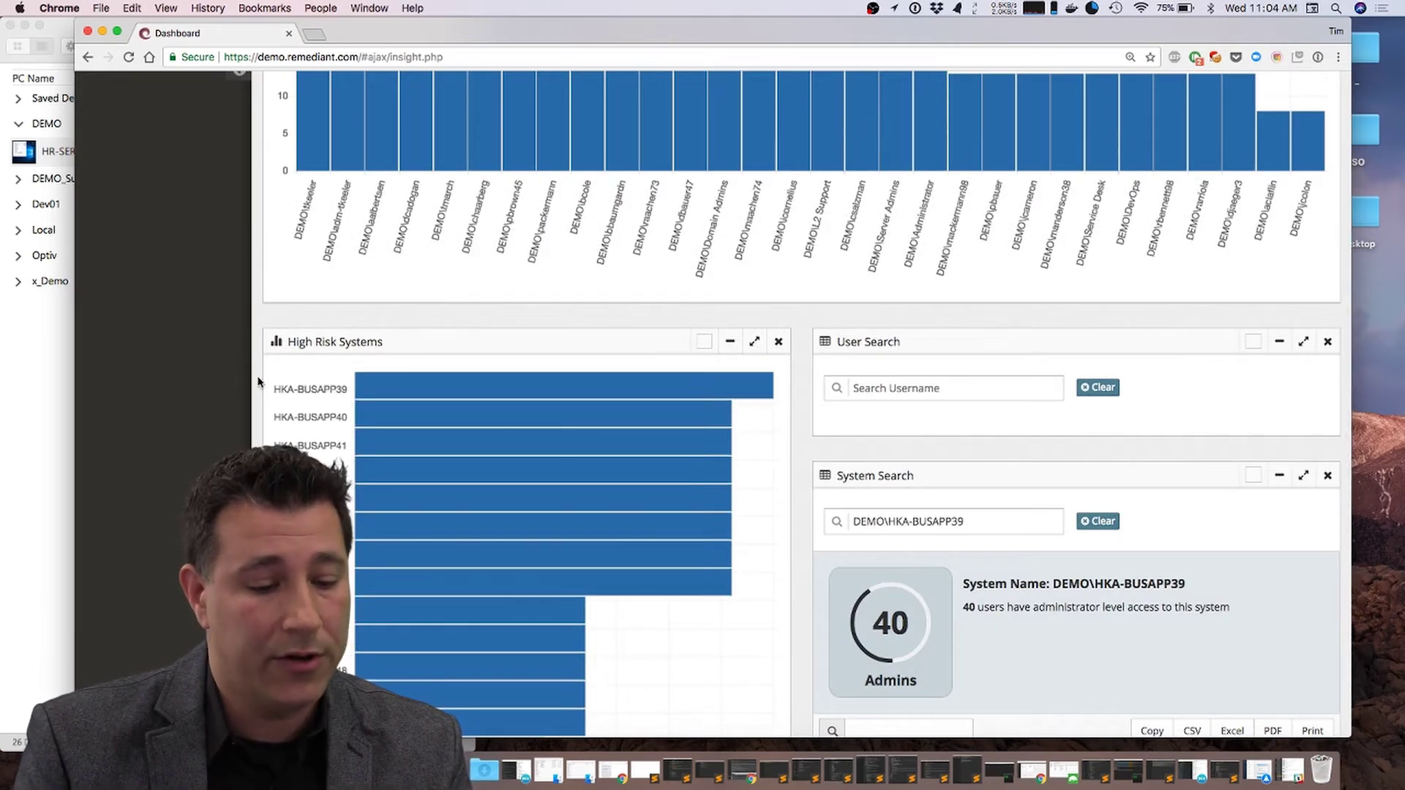
# Step: Load the per-computer admin access history for HR-SERVER
pyautogui.scroll(5, 258, 381)
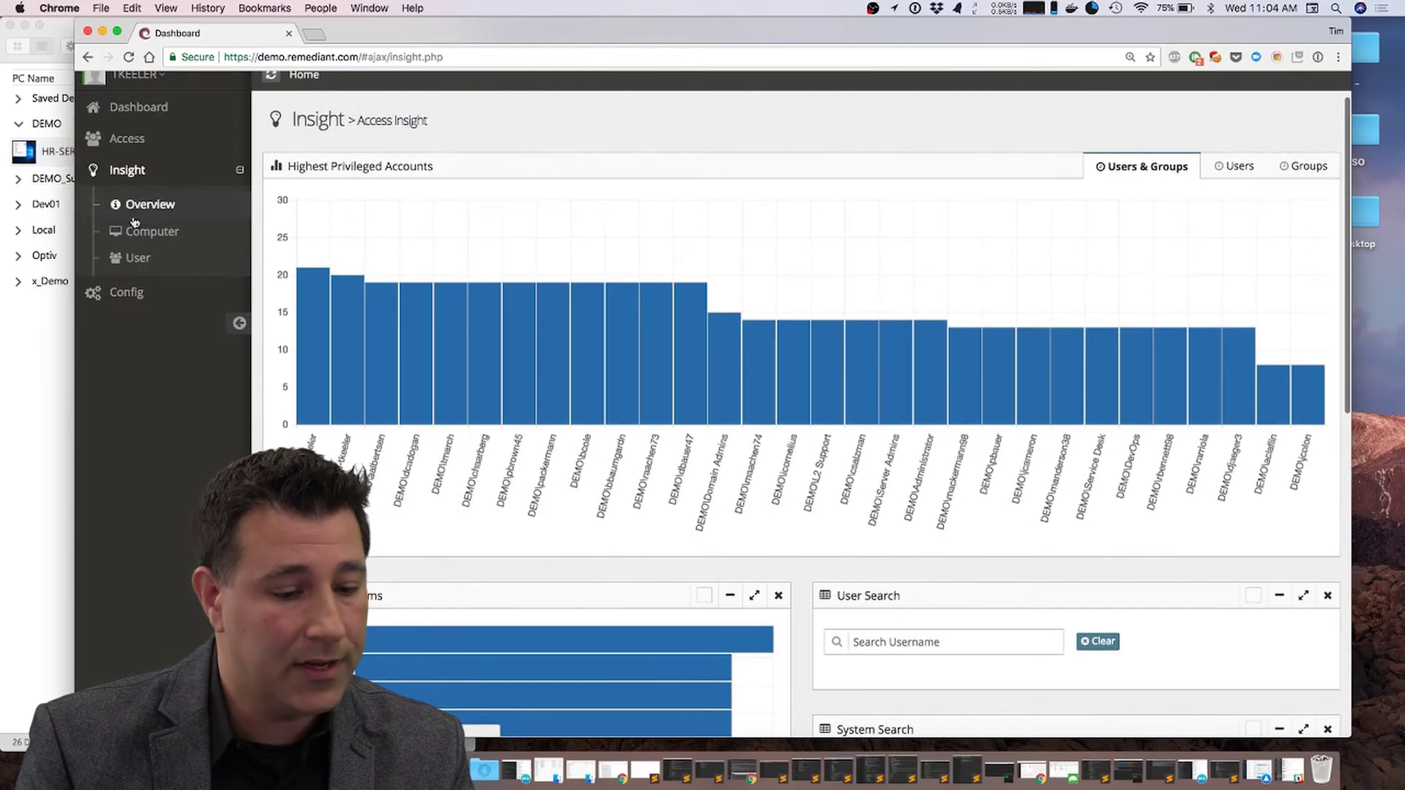
pyautogui.click(136, 232)
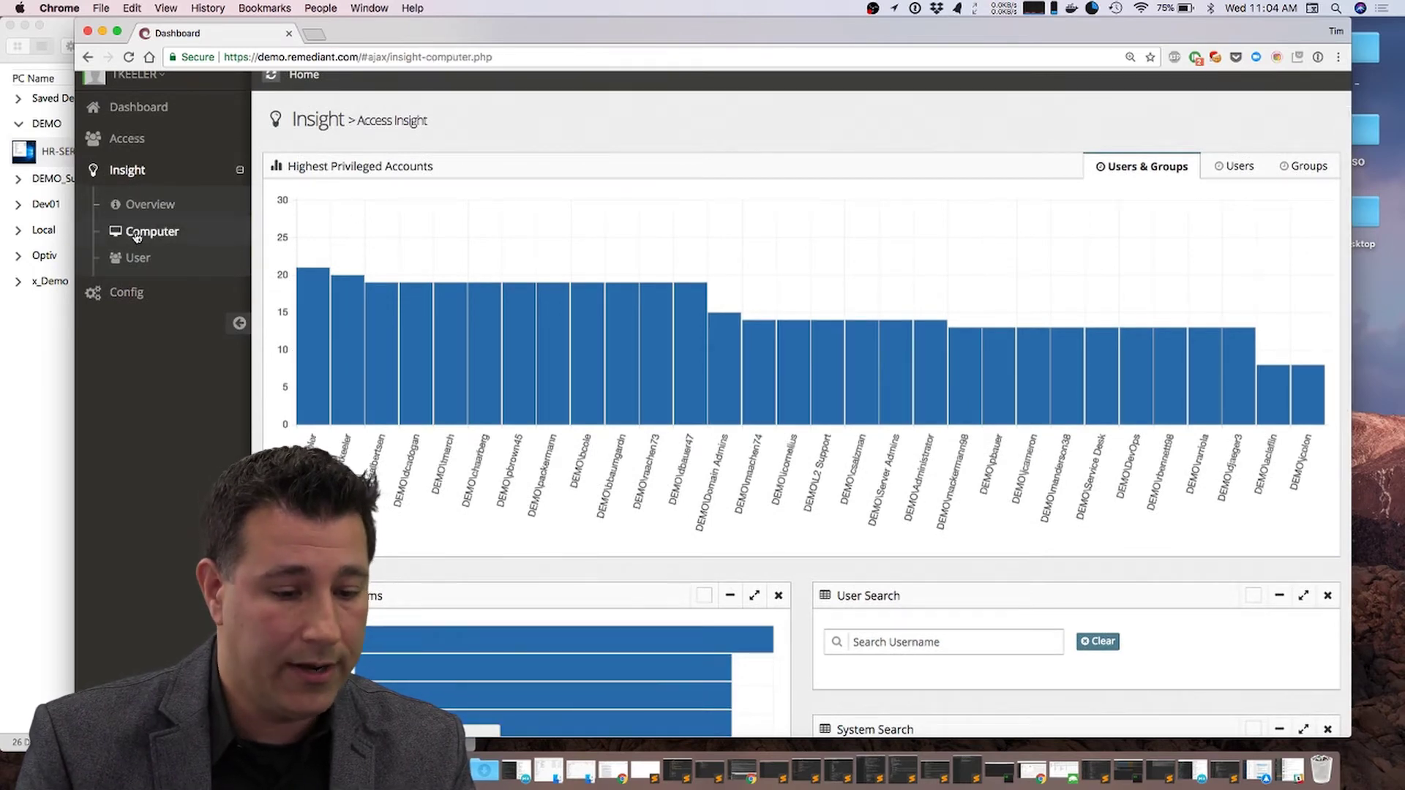
pyautogui.click(363, 268)
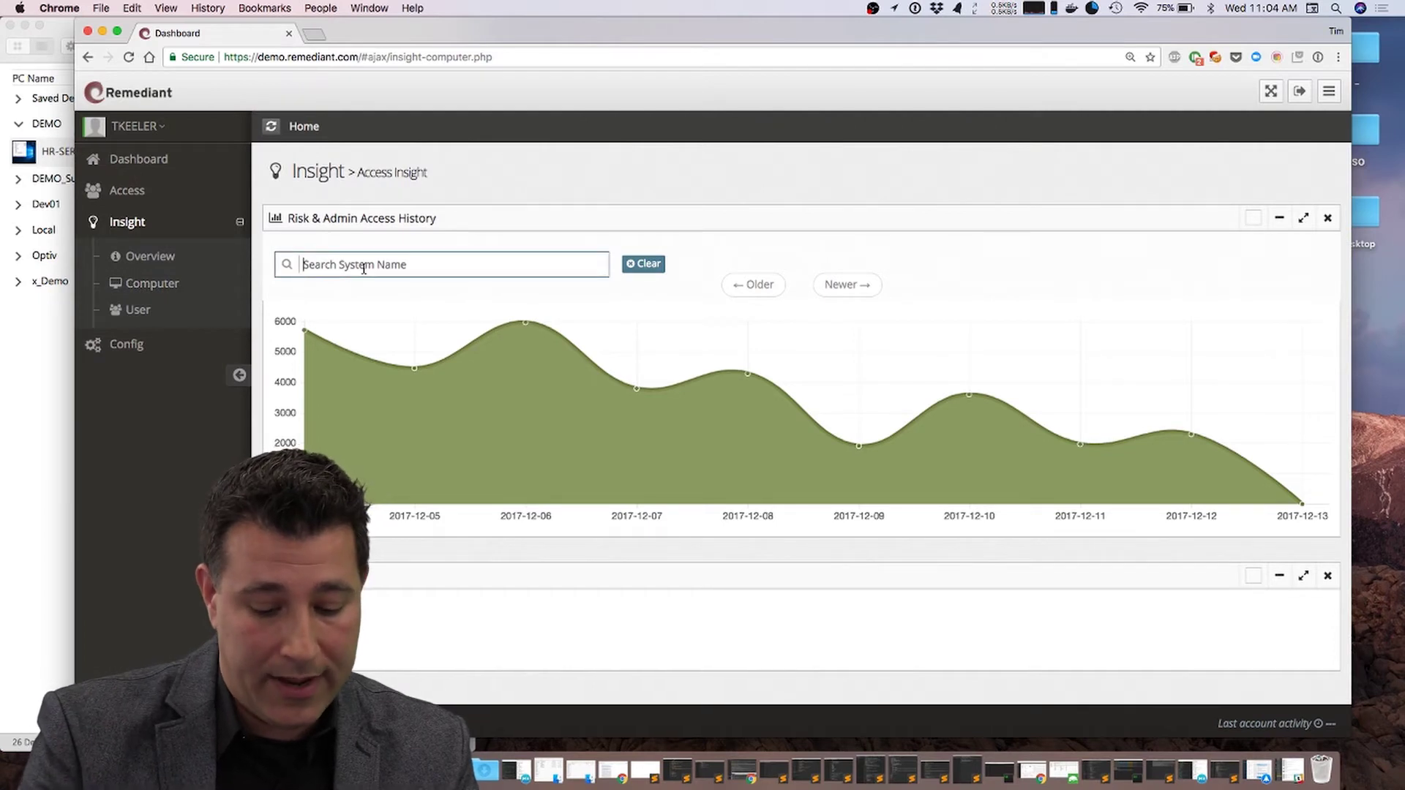
pyautogui.write('hr-s')
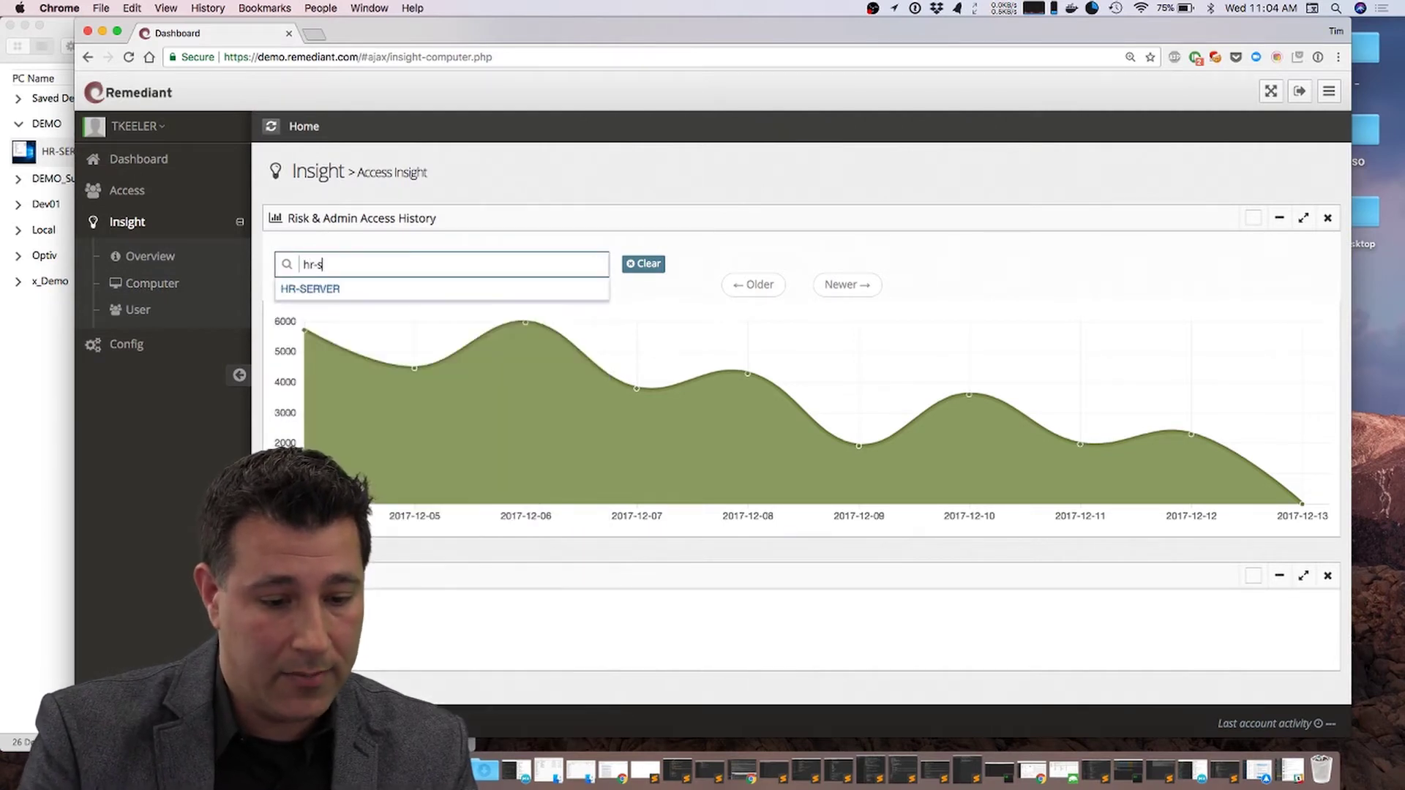
pyautogui.press('Down')
pyautogui.press('Return')
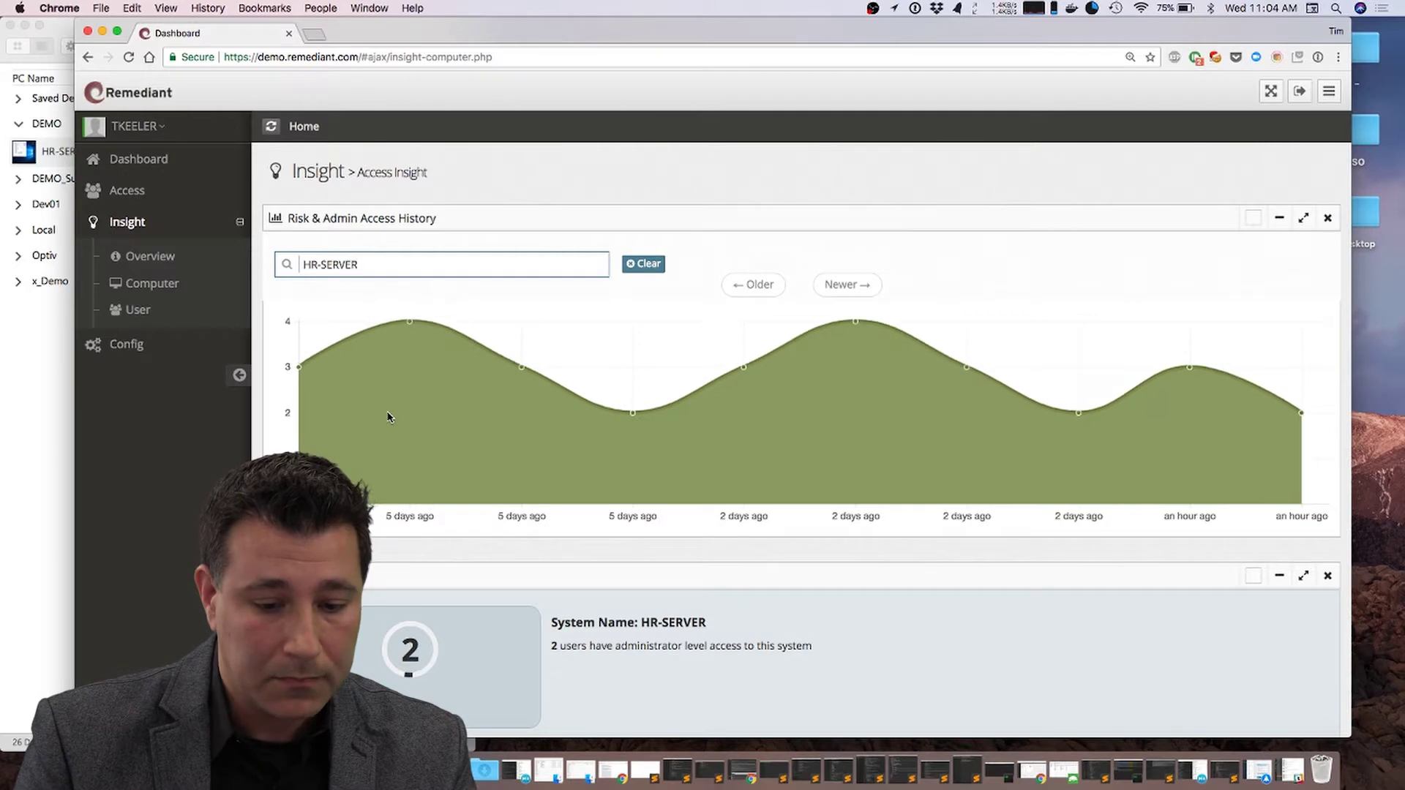
# Step: Inspect the admins at one history point, then clear the HR-SERVER search to empty the chart
pyautogui.moveTo(636, 422)
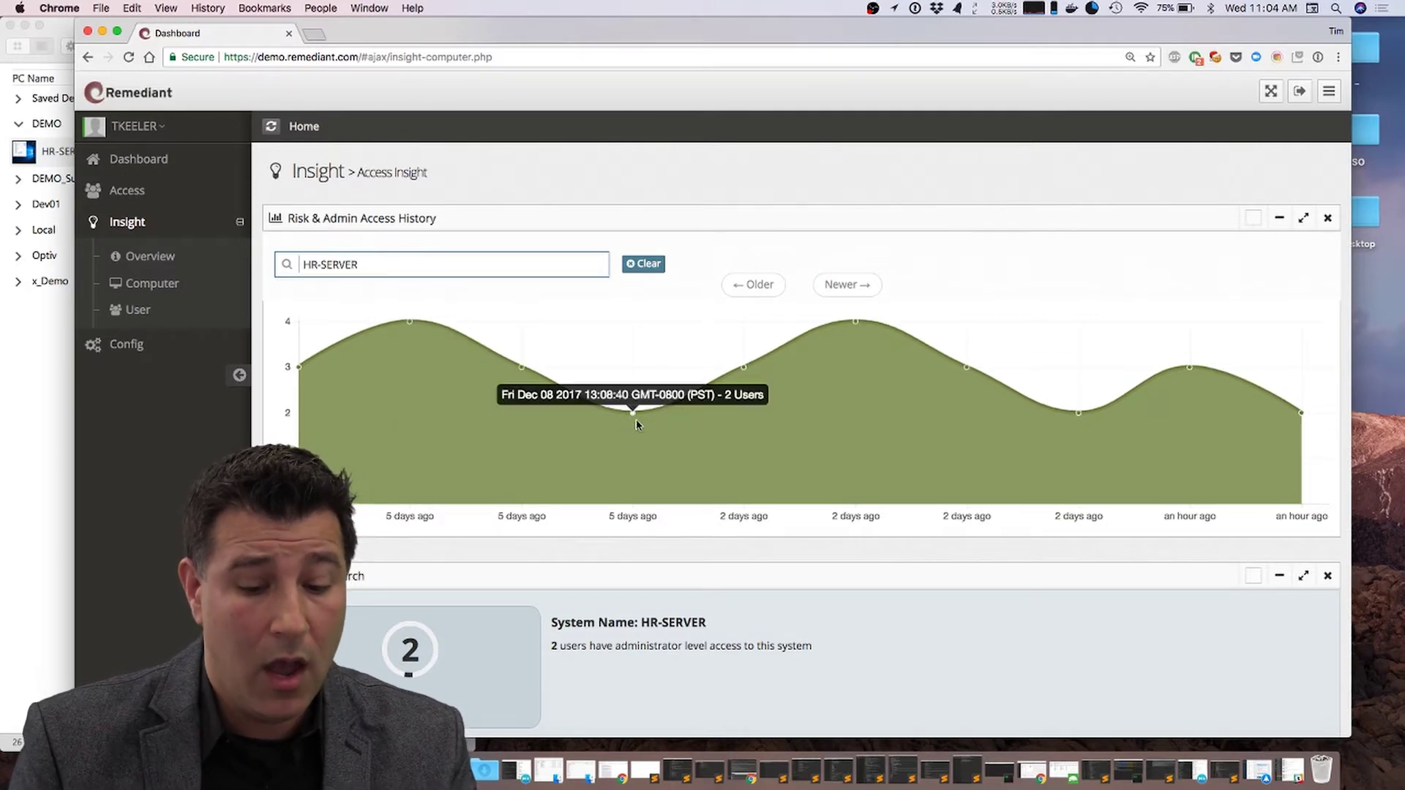
pyautogui.scroll(-3, 635, 422)
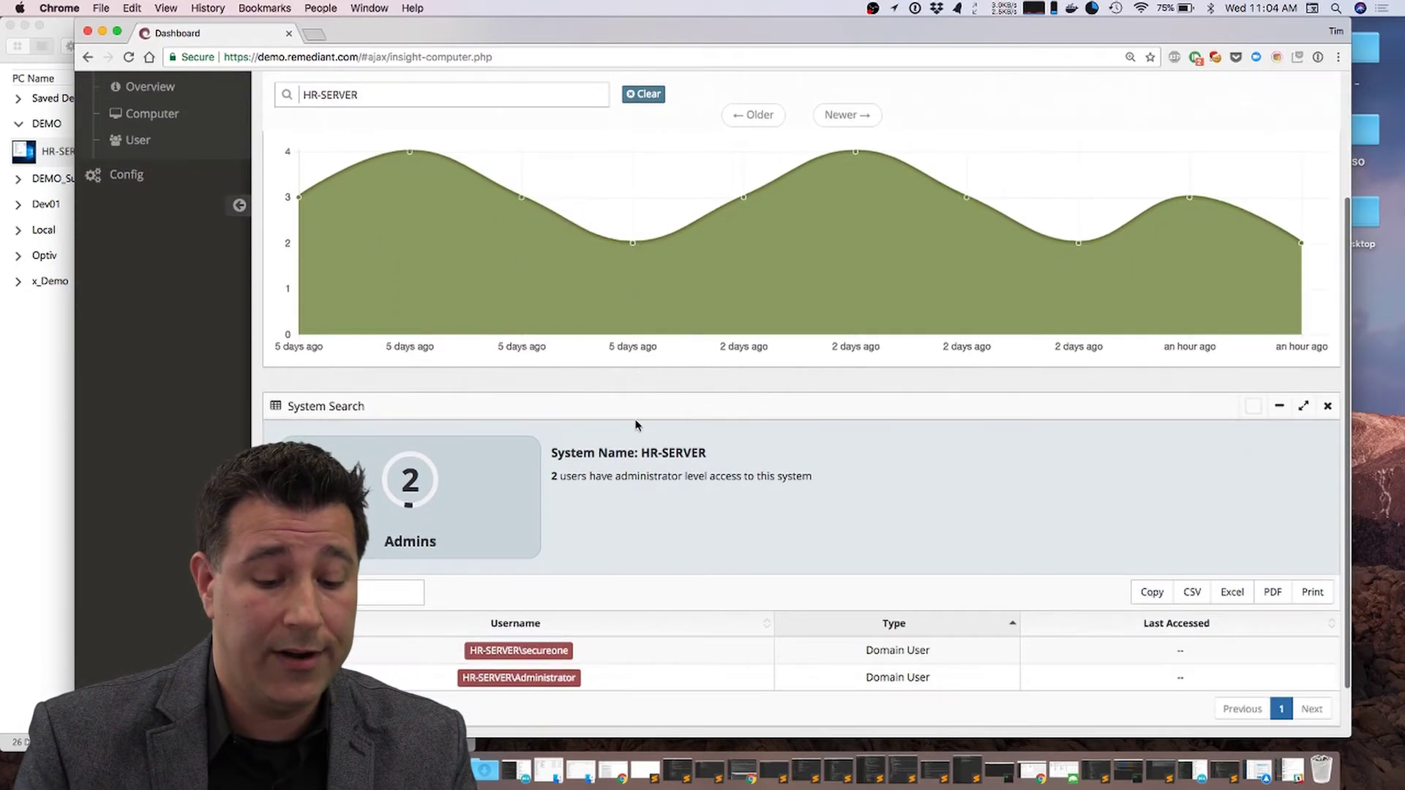
pyautogui.click(745, 199)
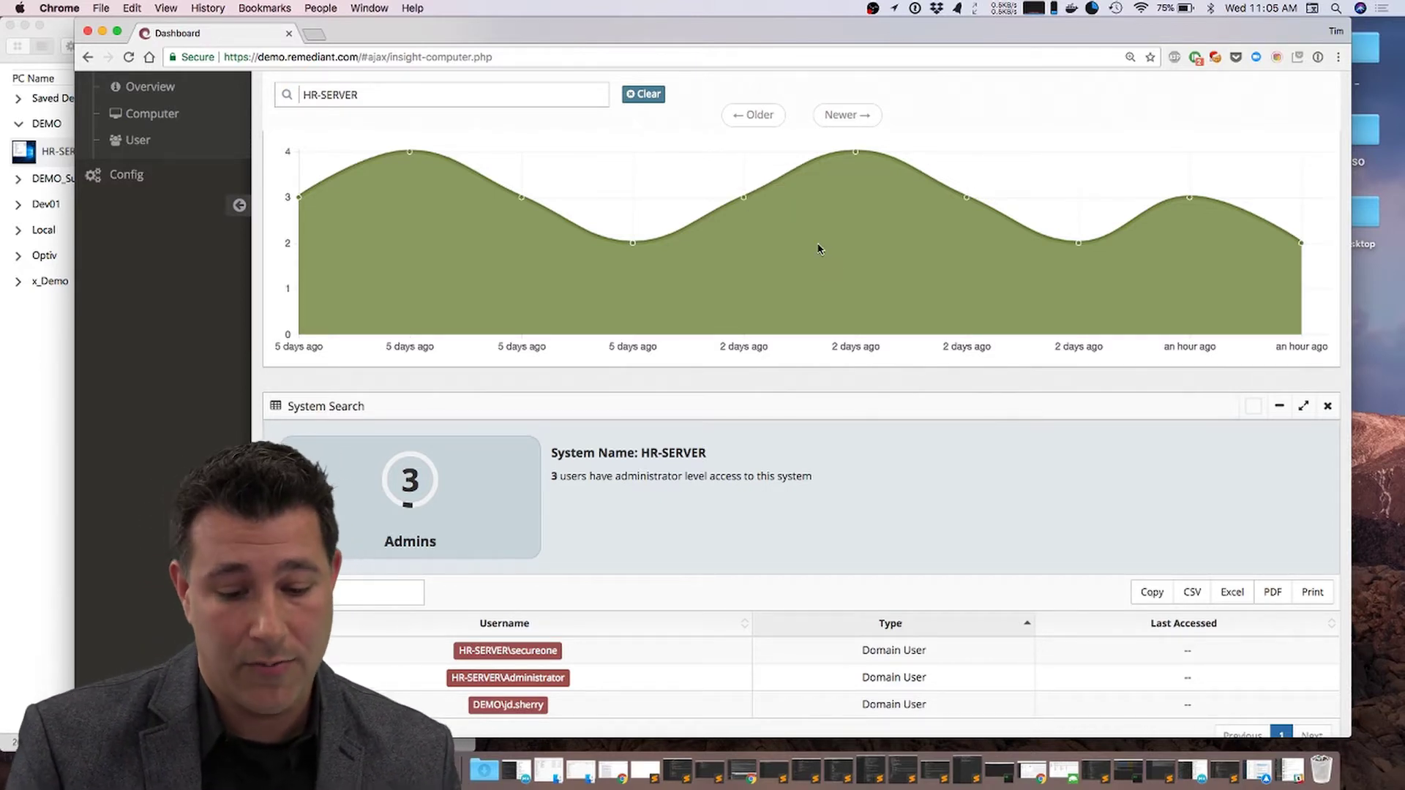
pyautogui.scroll(5, 818, 248)
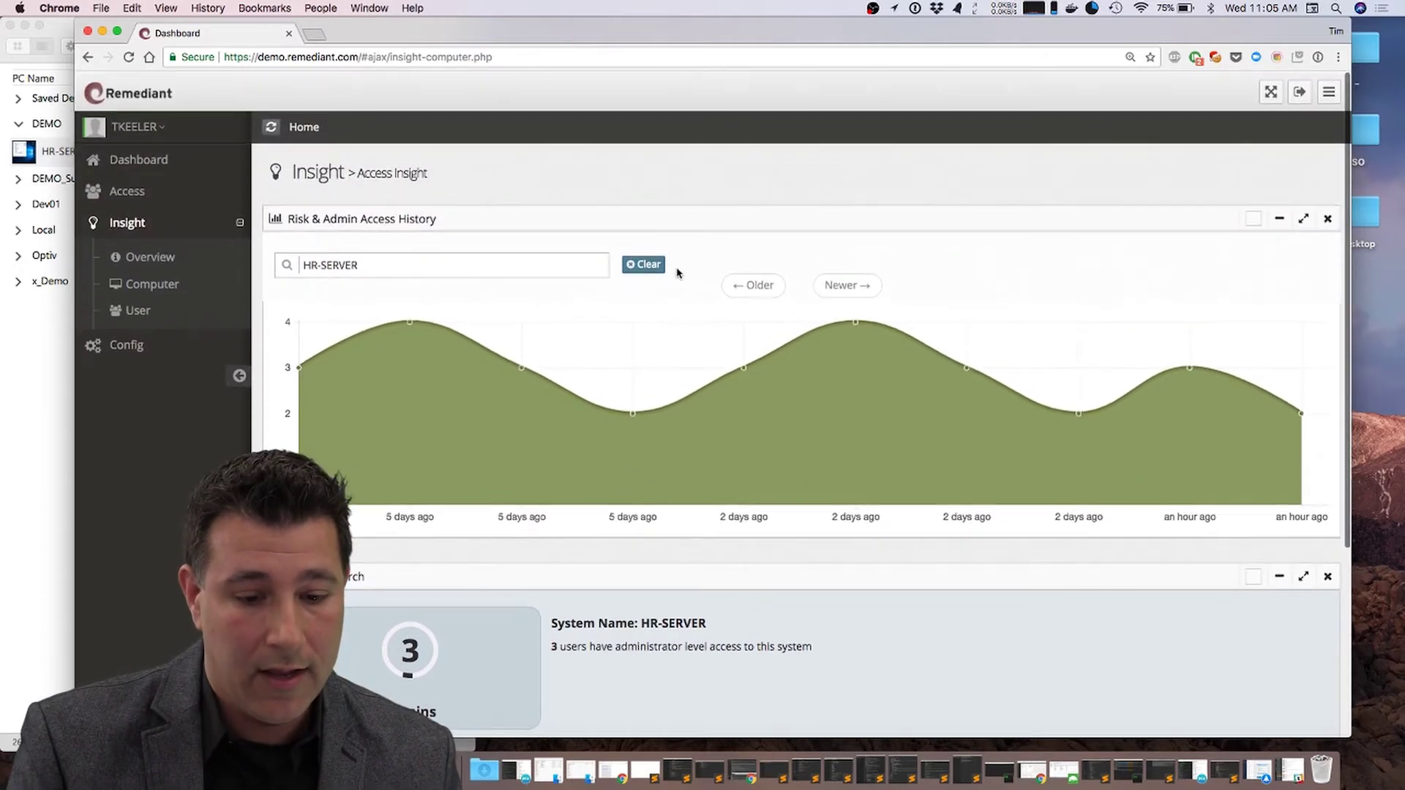
pyautogui.click(646, 265)
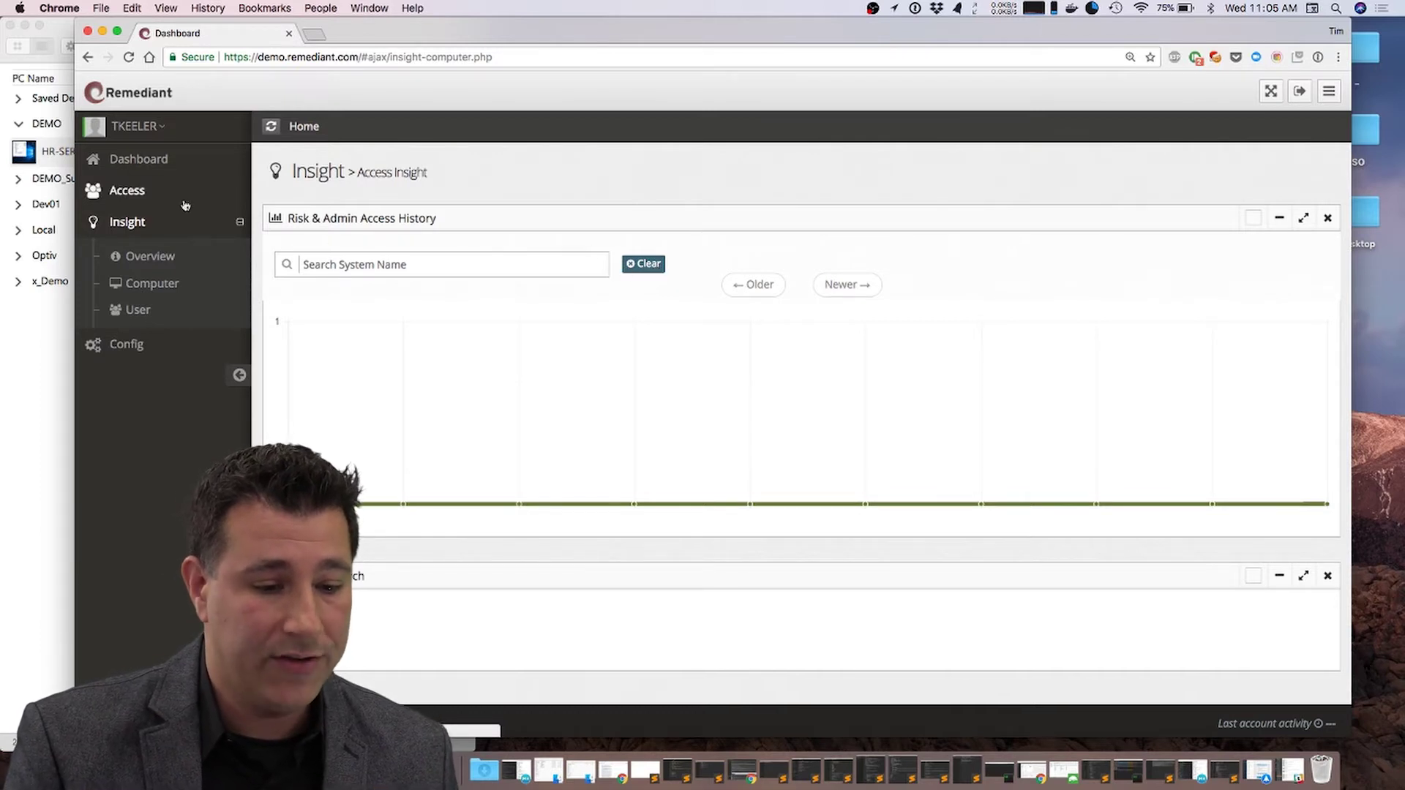
# Step: Select DEMO\HR-SERVER on the Access page and review its details, eight admin accounts and history
pyautogui.click(138, 193)
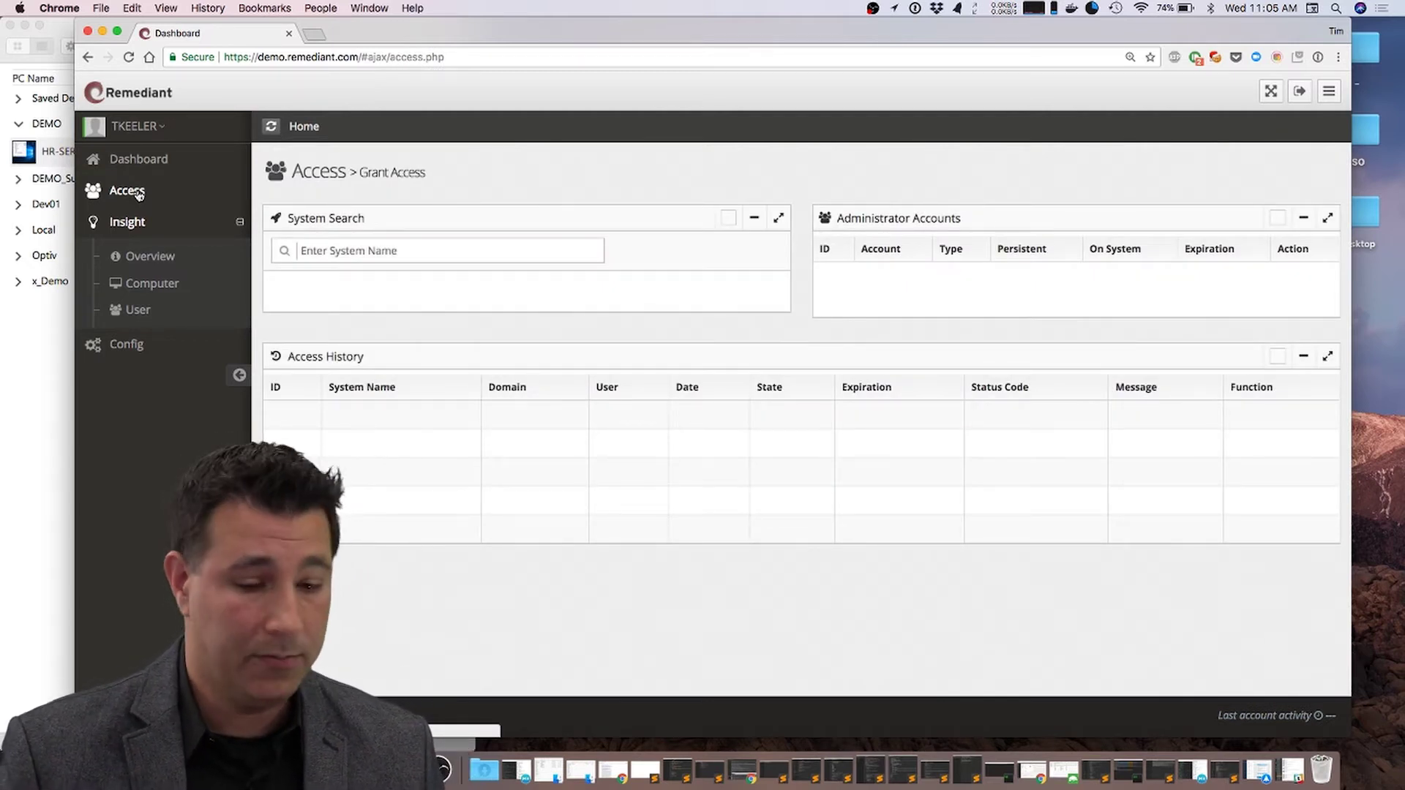
pyautogui.click(314, 249)
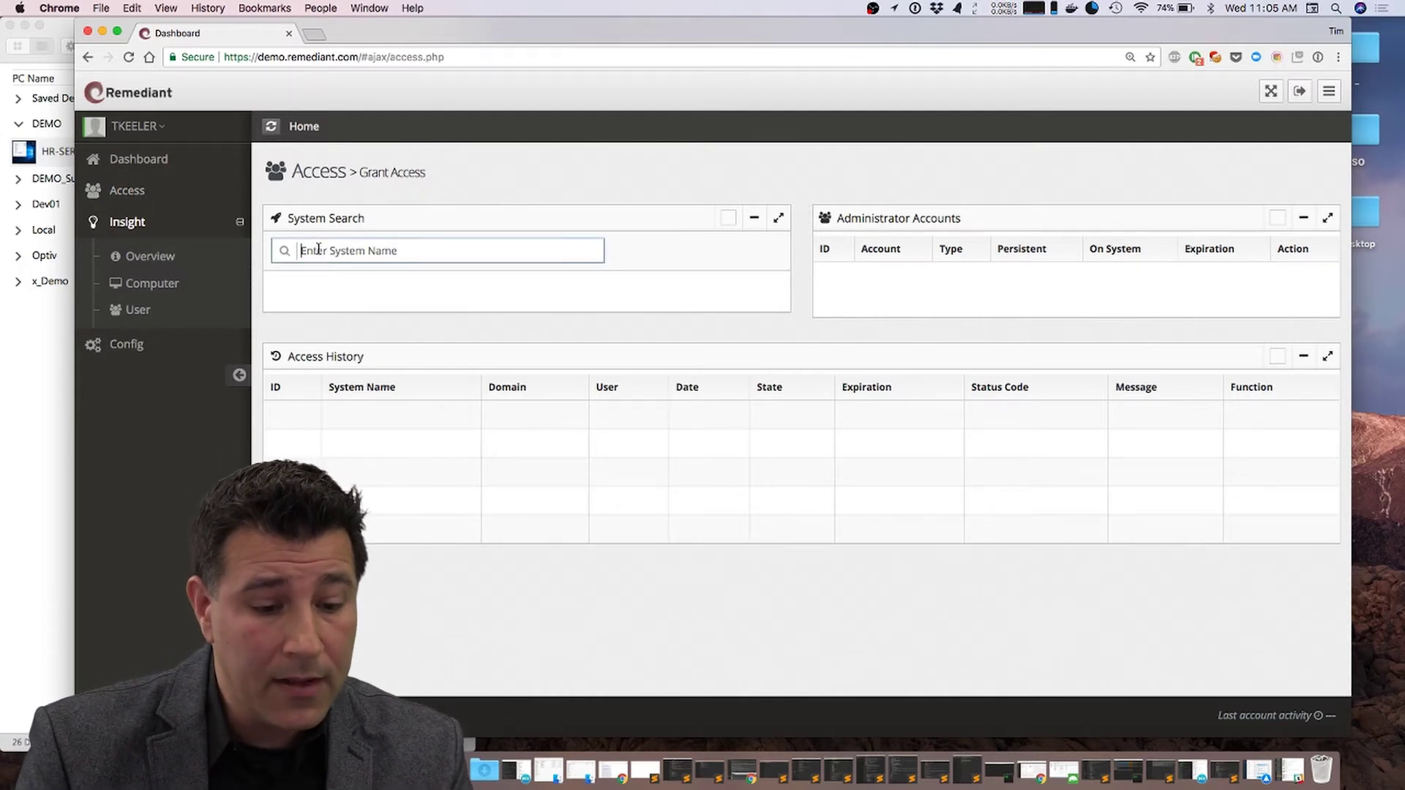
pyautogui.write('hr-server')
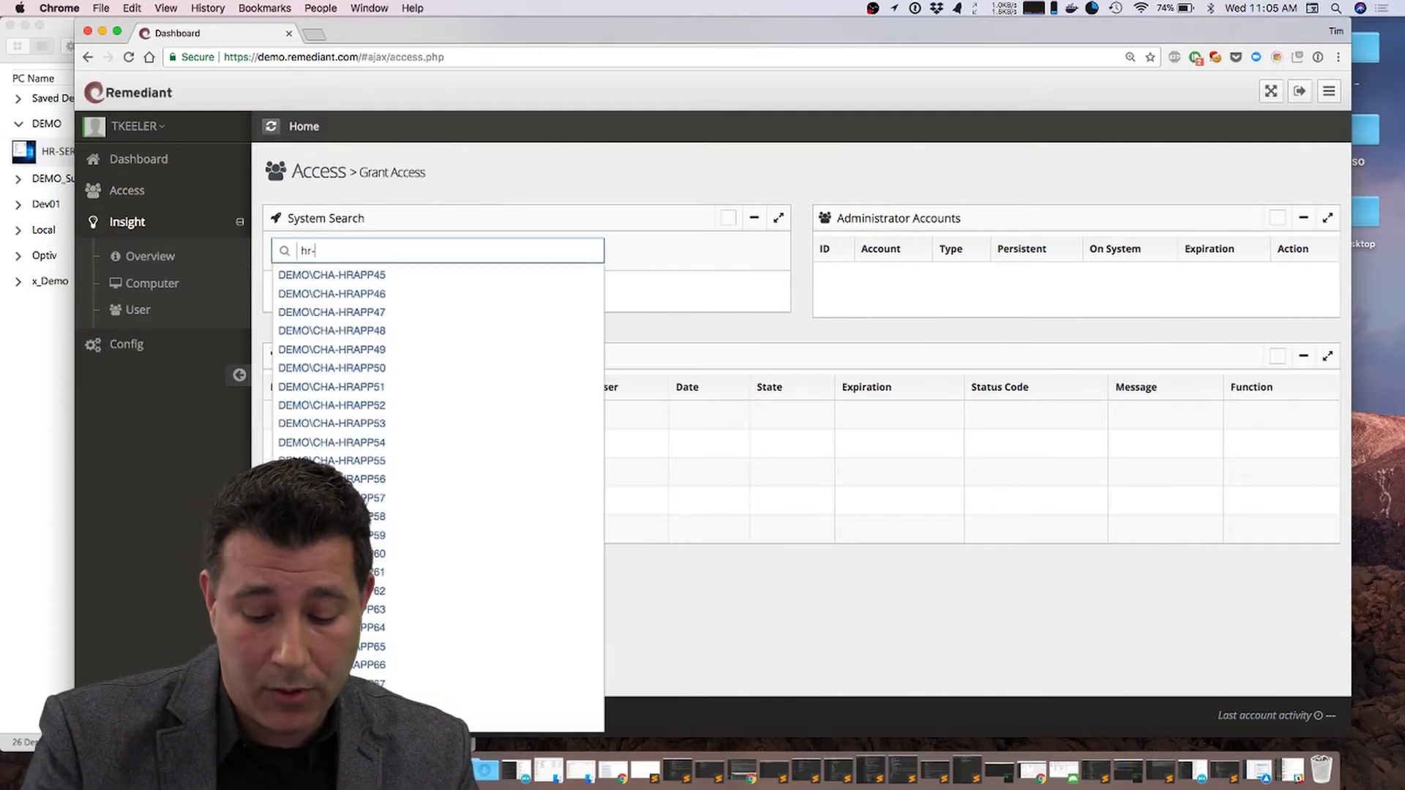
pyautogui.click(321, 275)
pyautogui.scroll(-2, 675, 329)
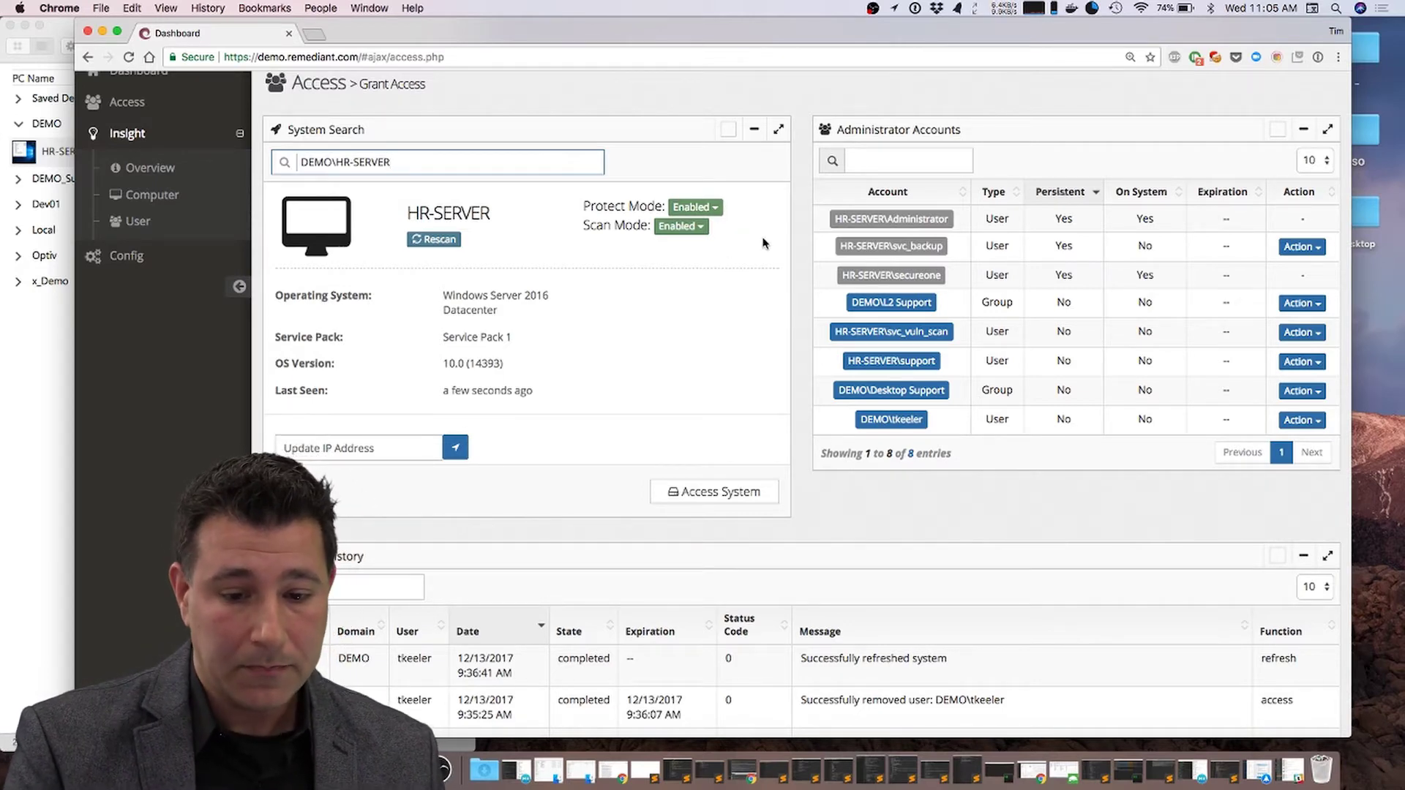
pyautogui.scroll(-1, 928, 250)
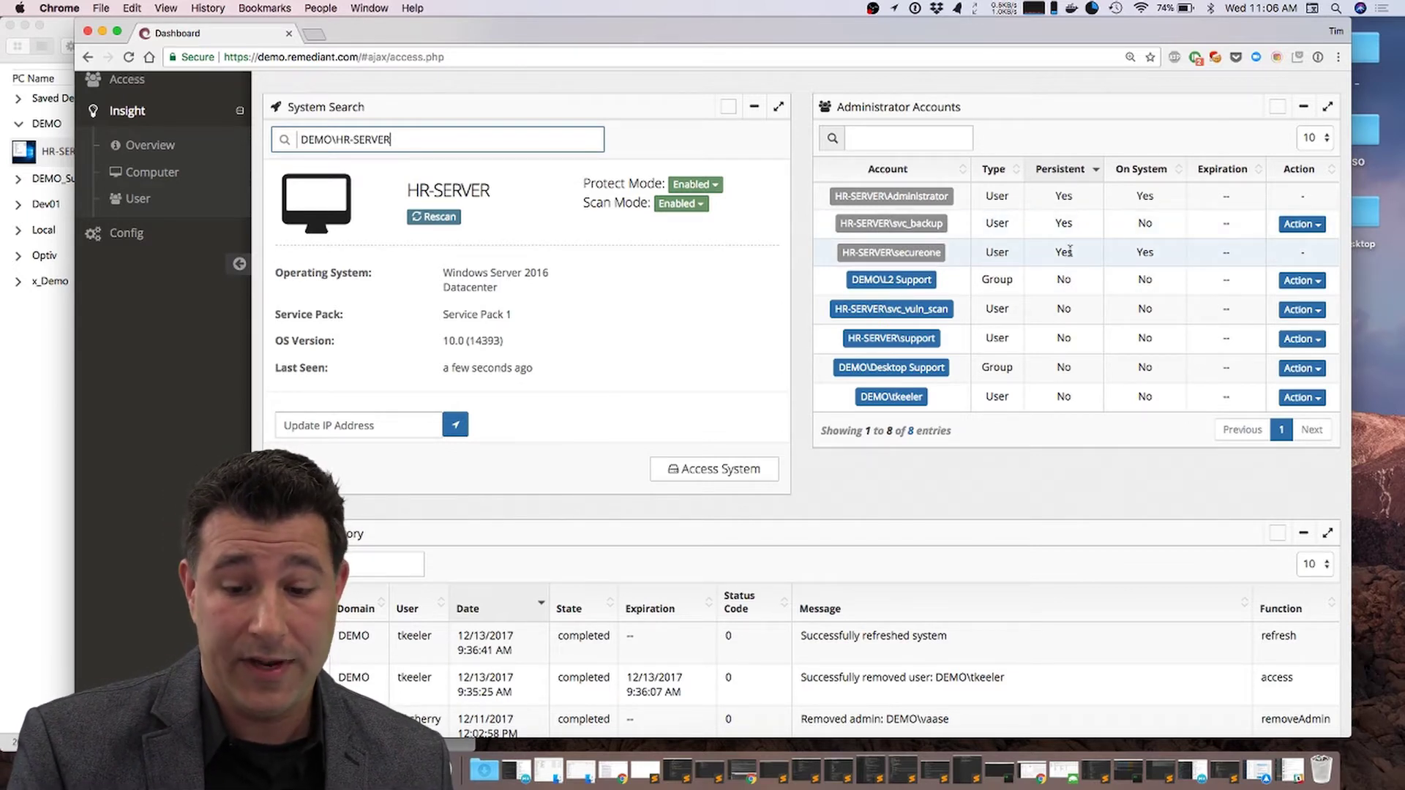
# Step: Highlight and deselect the SecureONE service account's Persistent value, then bring Remote Desktop forward
pyautogui.moveTo(1075, 253); pyautogui.dragTo(1055, 251)
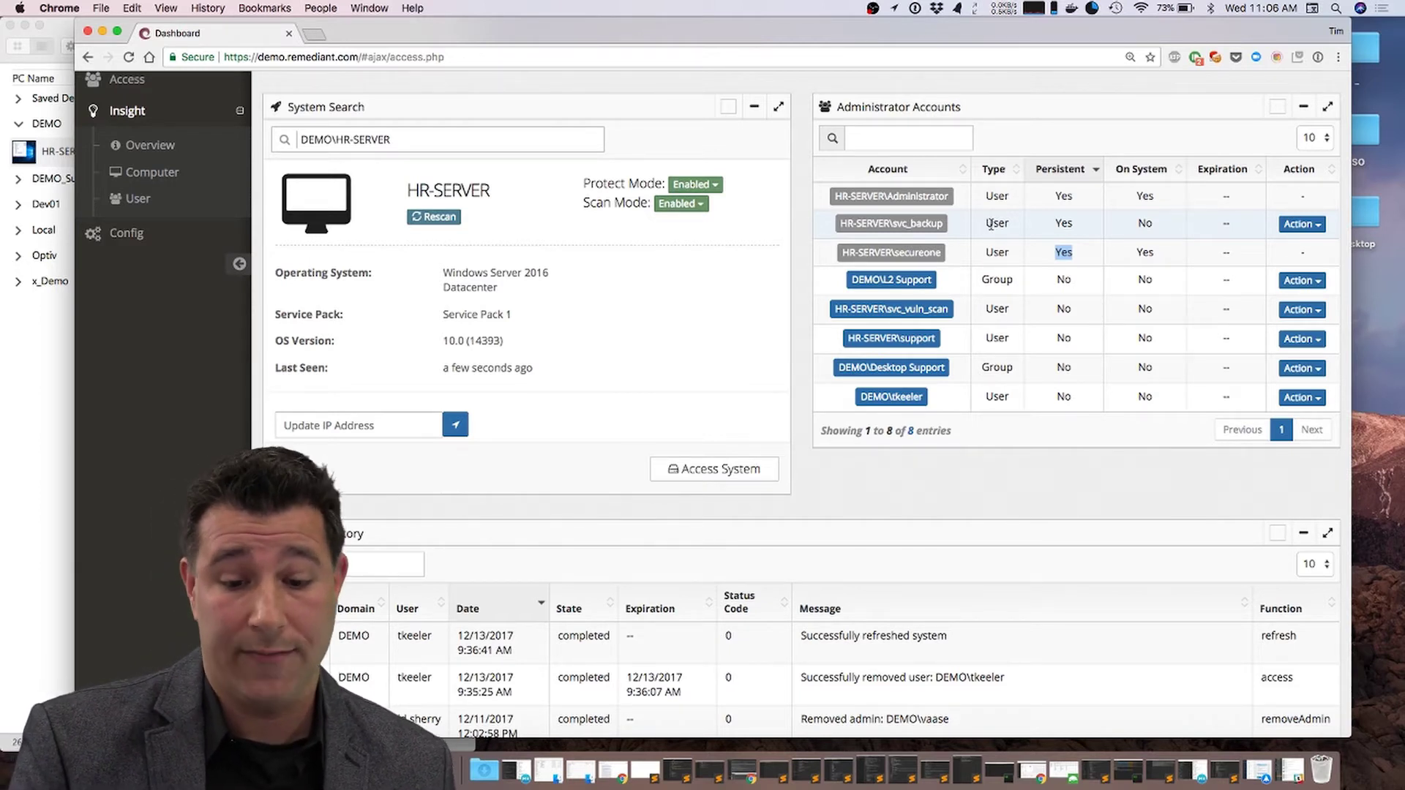
pyautogui.click(1006, 233)
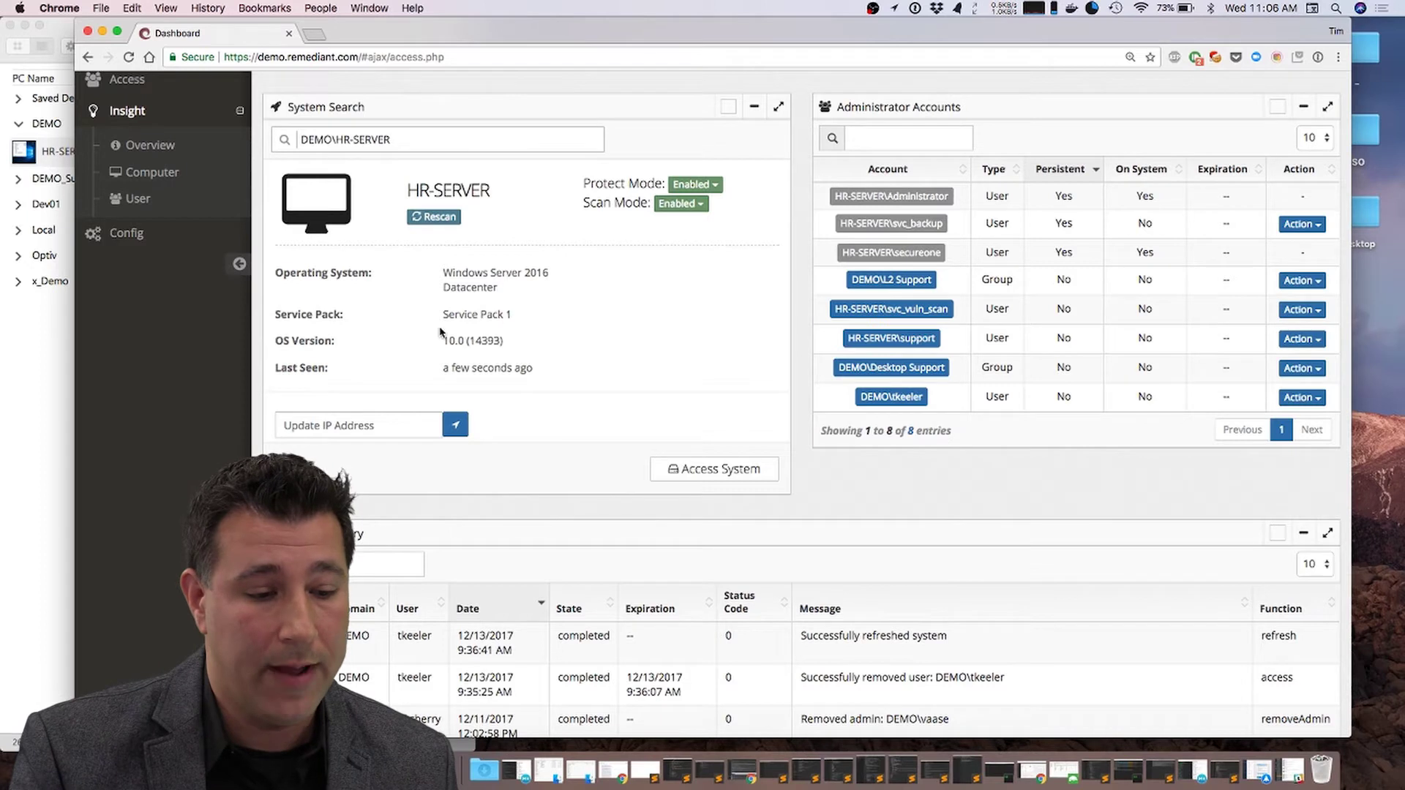
pyautogui.click(26, 356)
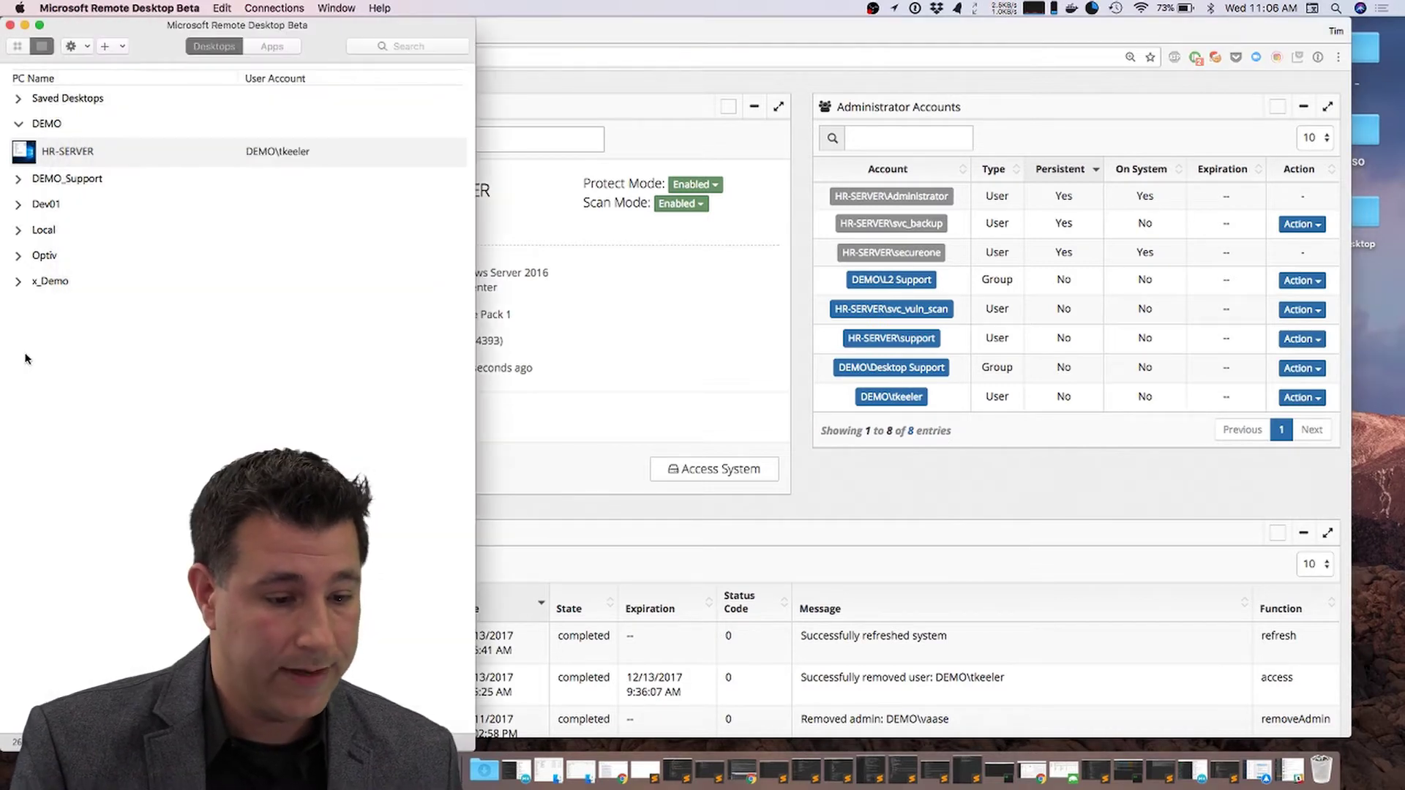
# Step: Try connecting to HR-SERVER past the certificate warning and dismiss the 0x2407 permission error
pyautogui.doubleClick(60, 153)
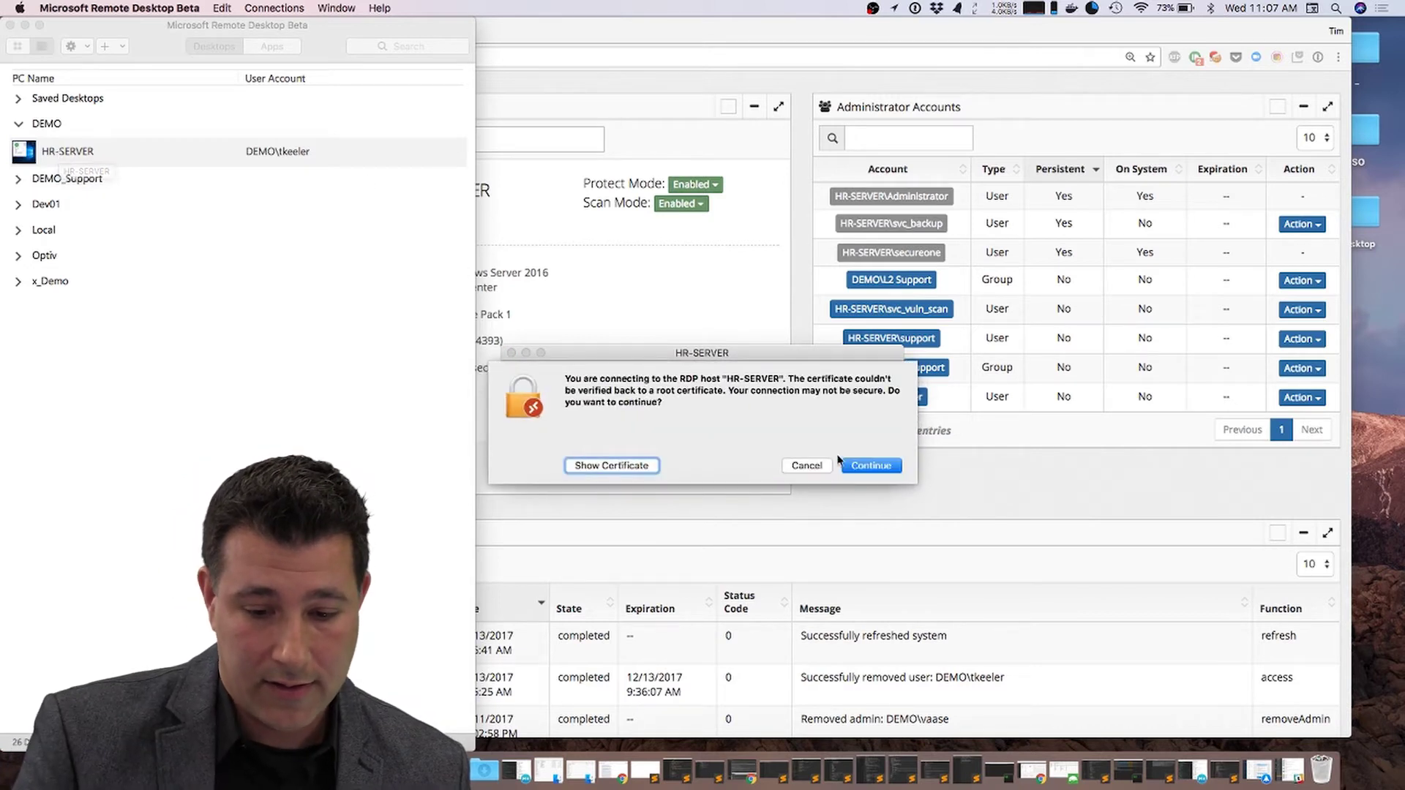
pyautogui.click(884, 469)
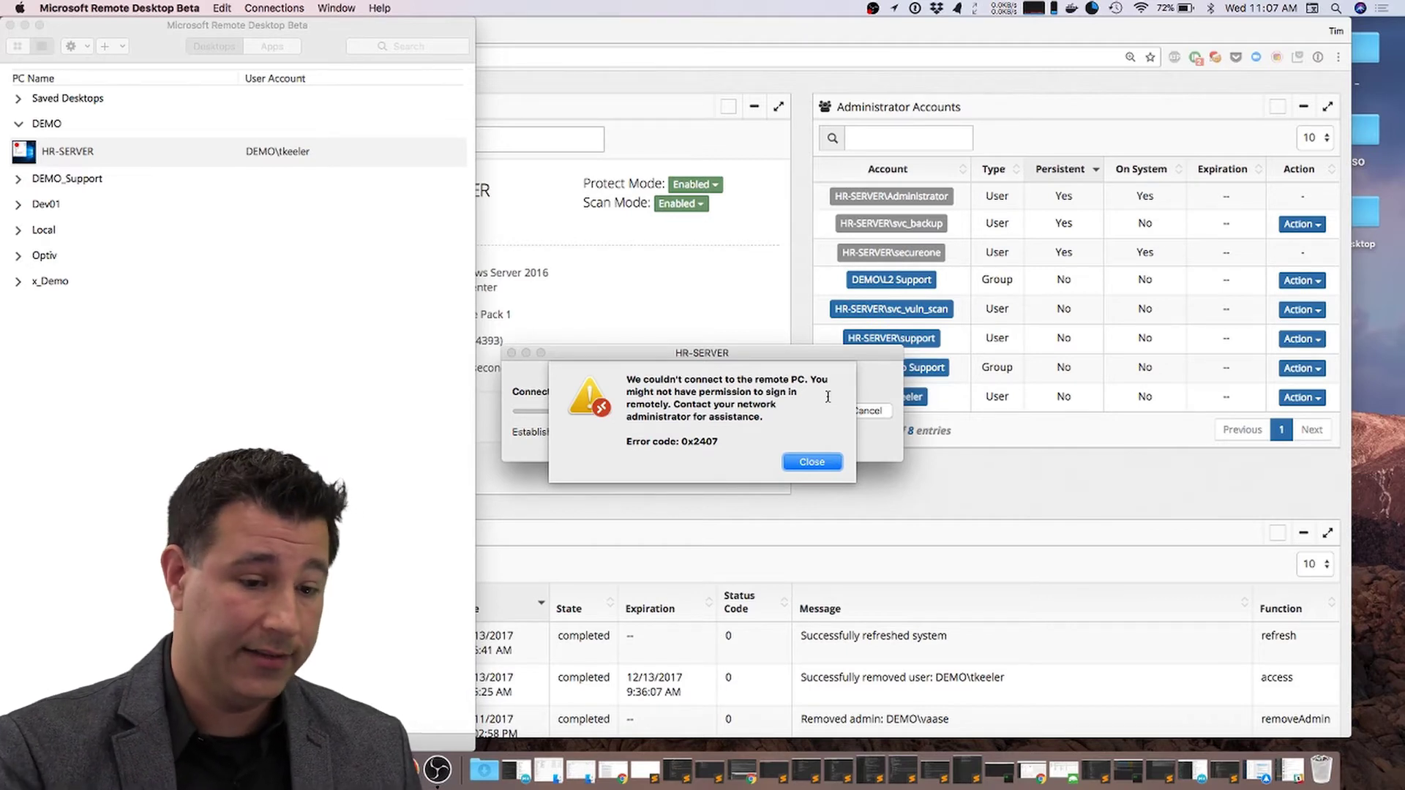
pyautogui.click(810, 464)
pyautogui.click(810, 483)
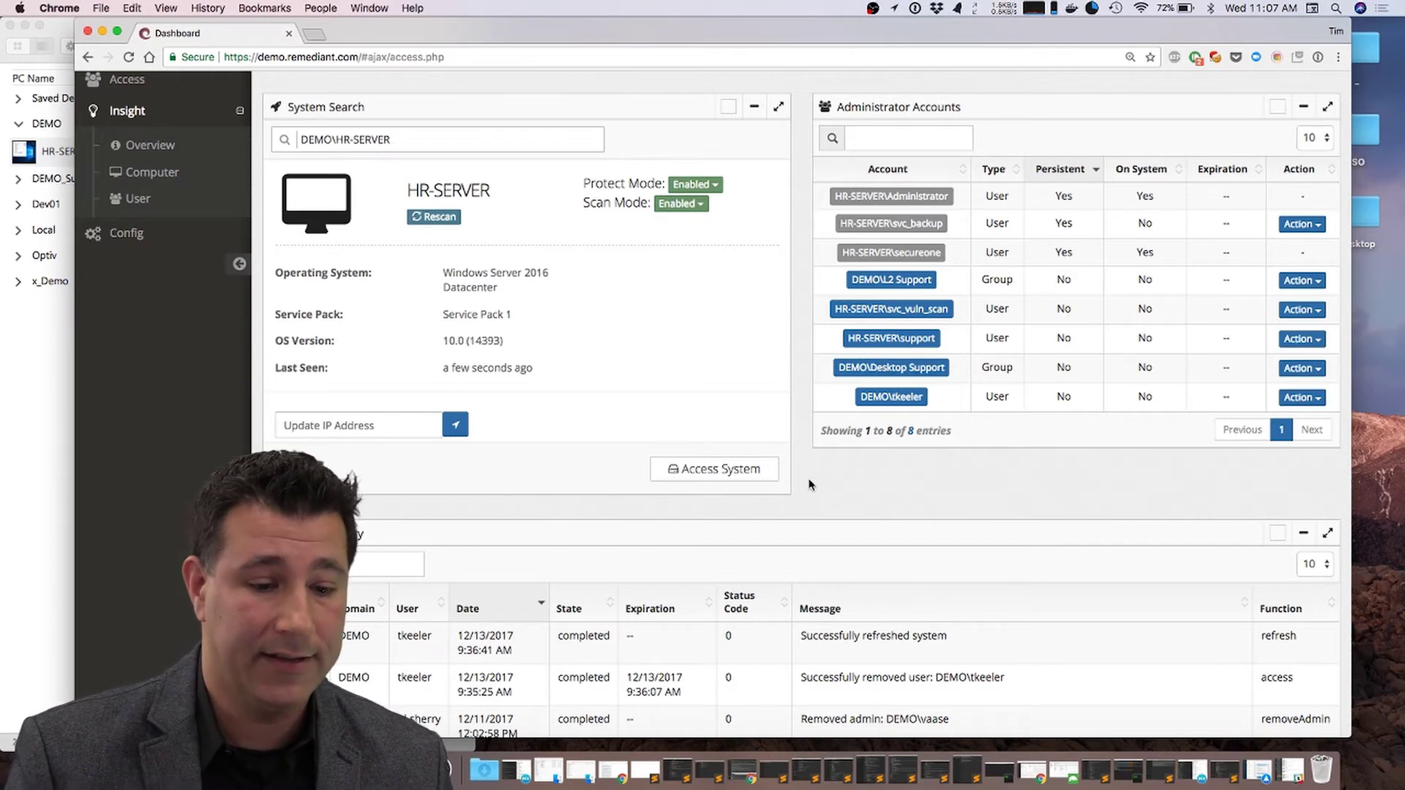
# Step: Grant temporary admin access on HR-SERVER and check its 12/13/2017 3:07:41 PM expiration
pyautogui.click(690, 473)
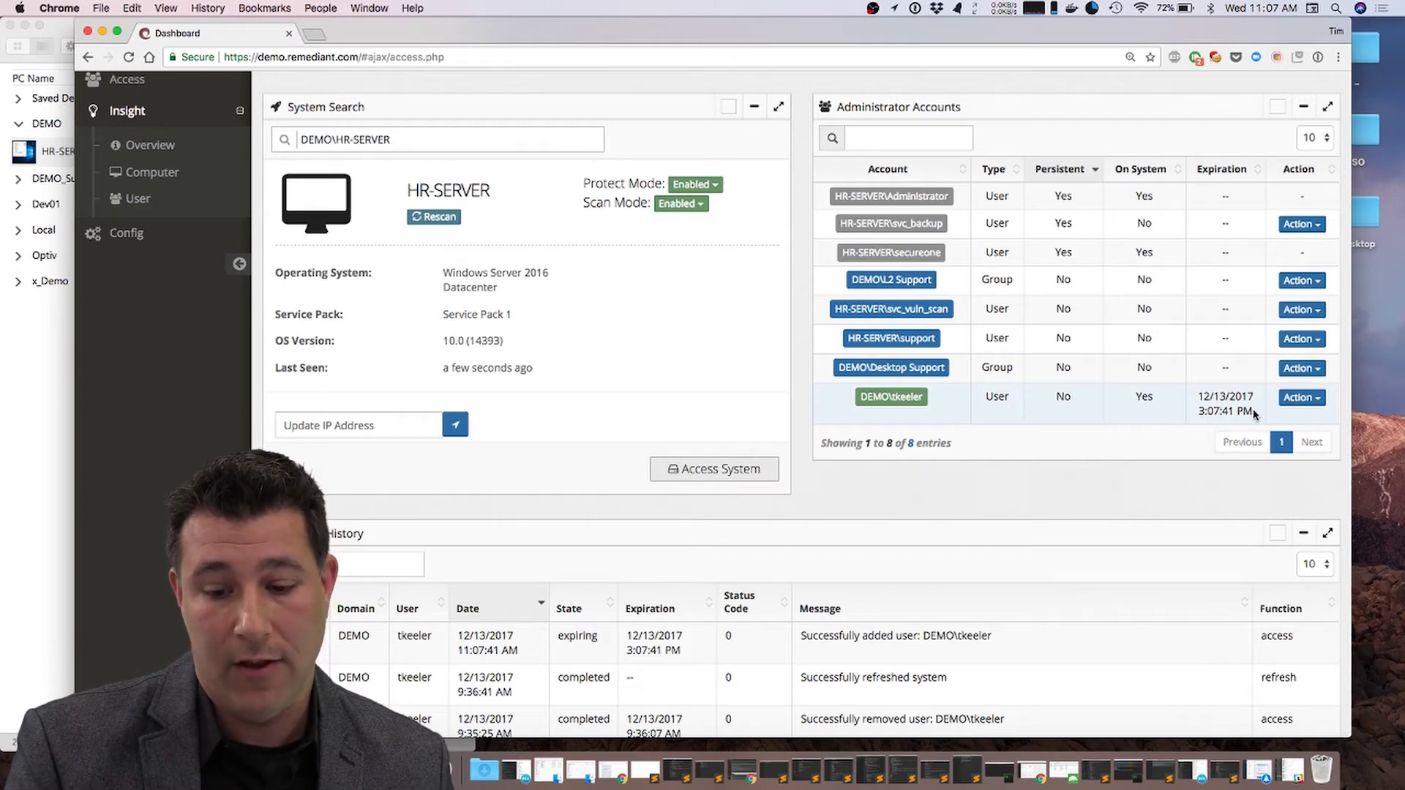
pyautogui.moveTo(1253, 413); pyautogui.dragTo(1198, 398)
pyautogui.click(1226, 411)
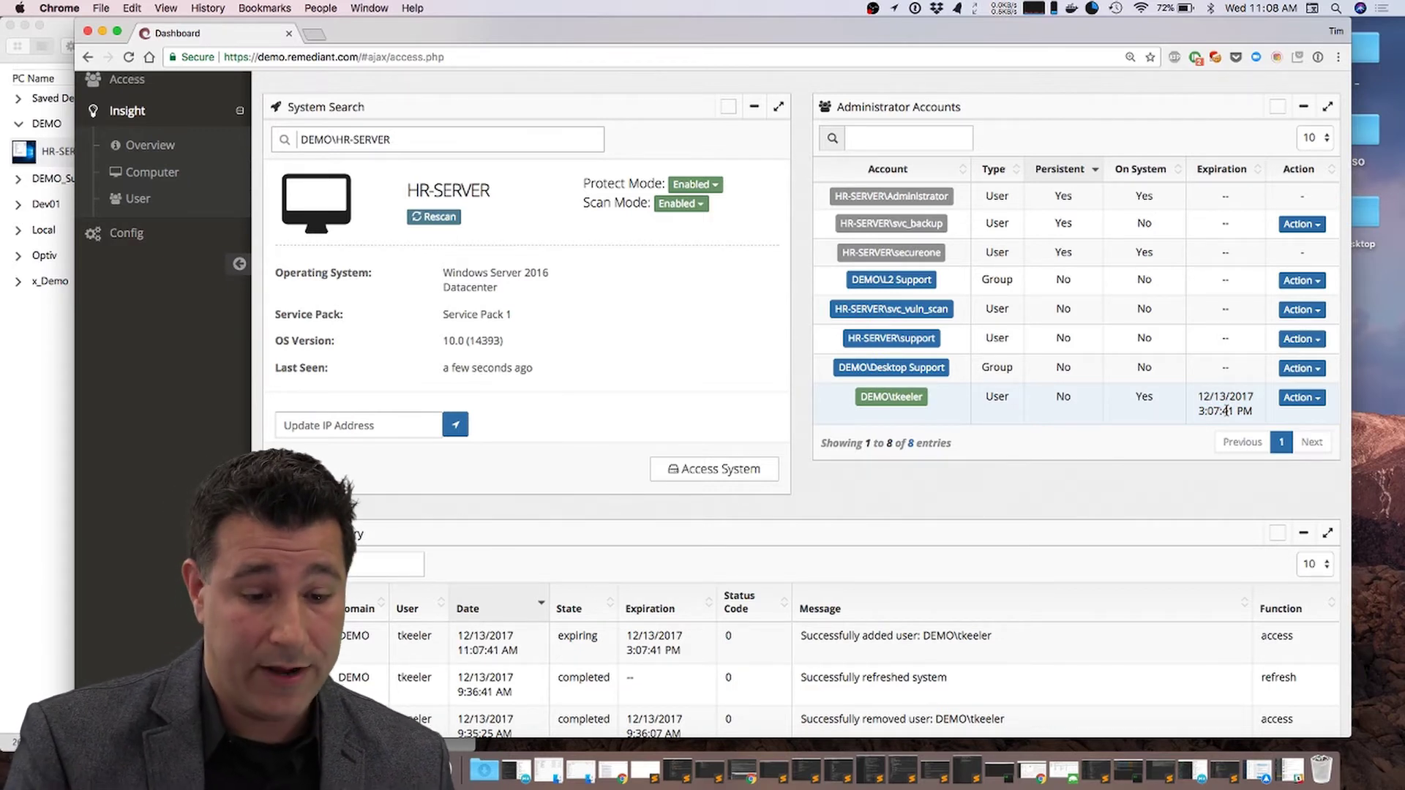
# Step: Reconnect to HR-SERVER, entering the gateway password twice to get past sign-in
pyautogui.click(42, 362)
pyautogui.doubleClick(57, 154)
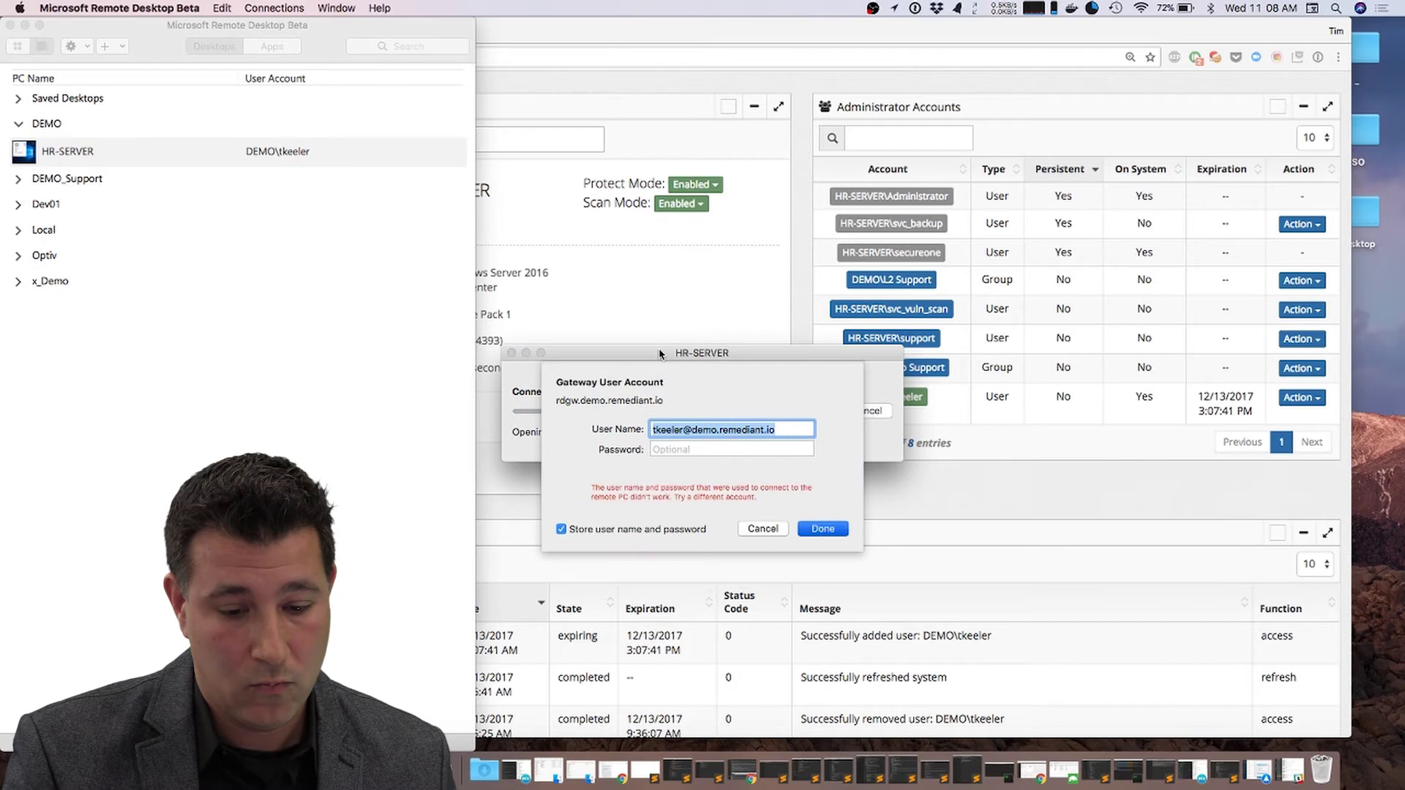
pyautogui.press('Tab')
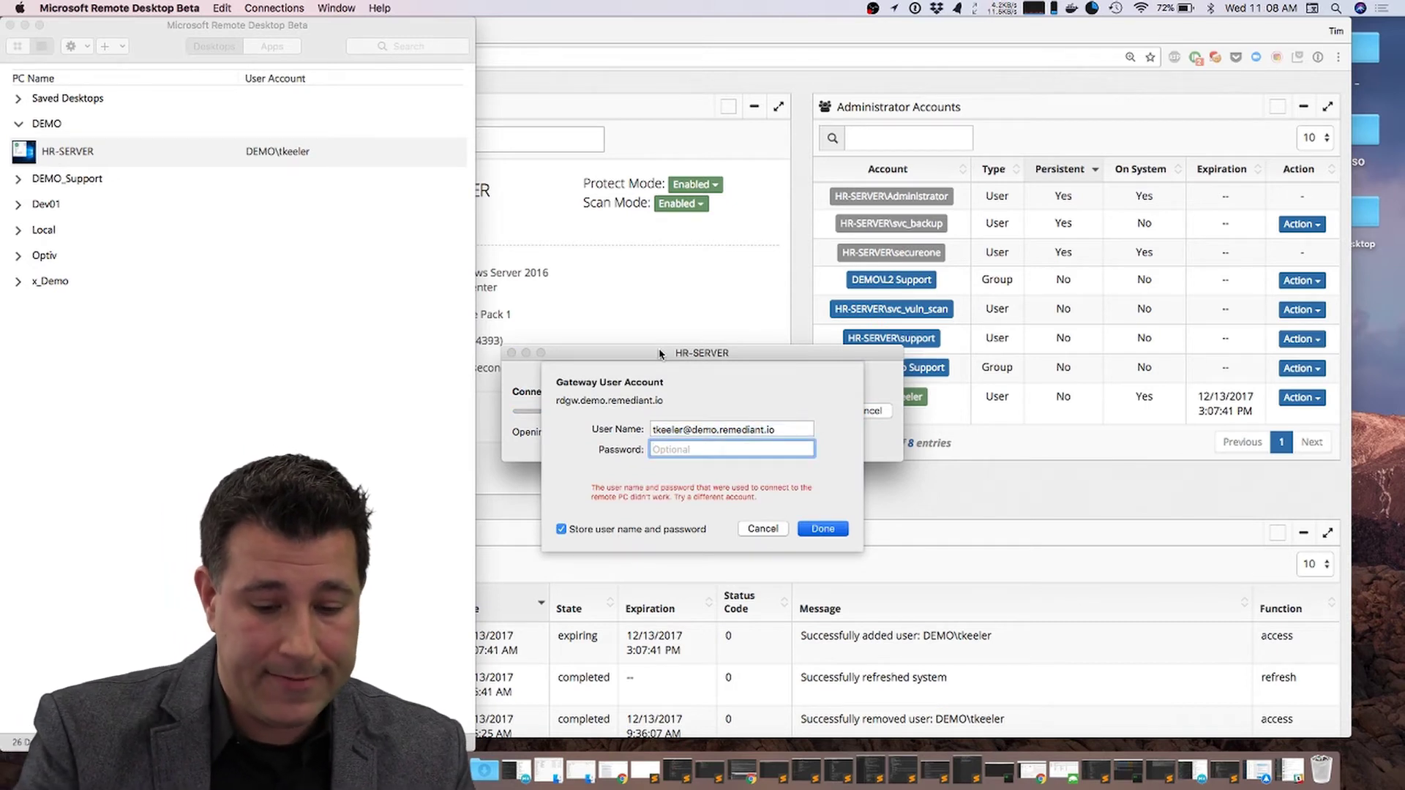
pyautogui.write('•••••••••')
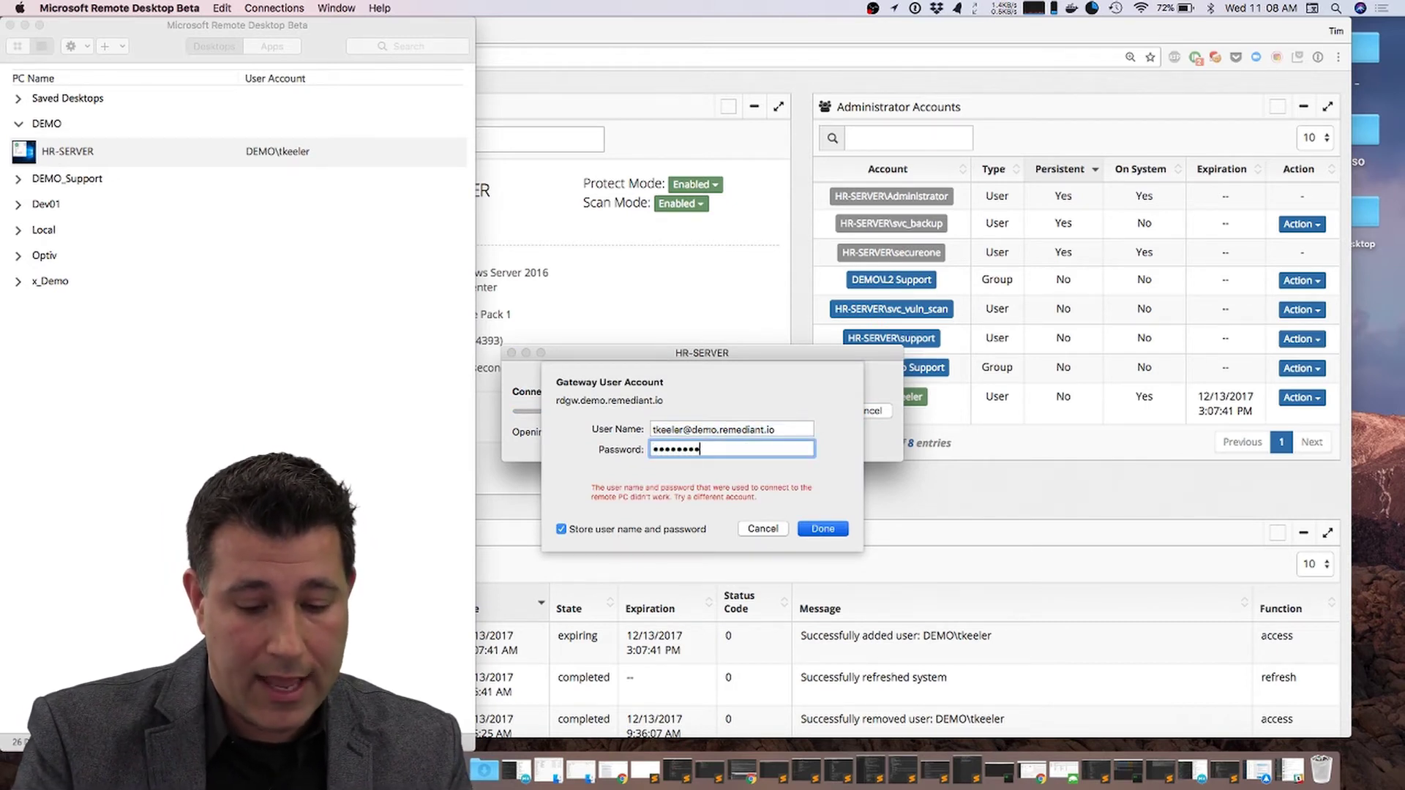
pyautogui.click(823, 529)
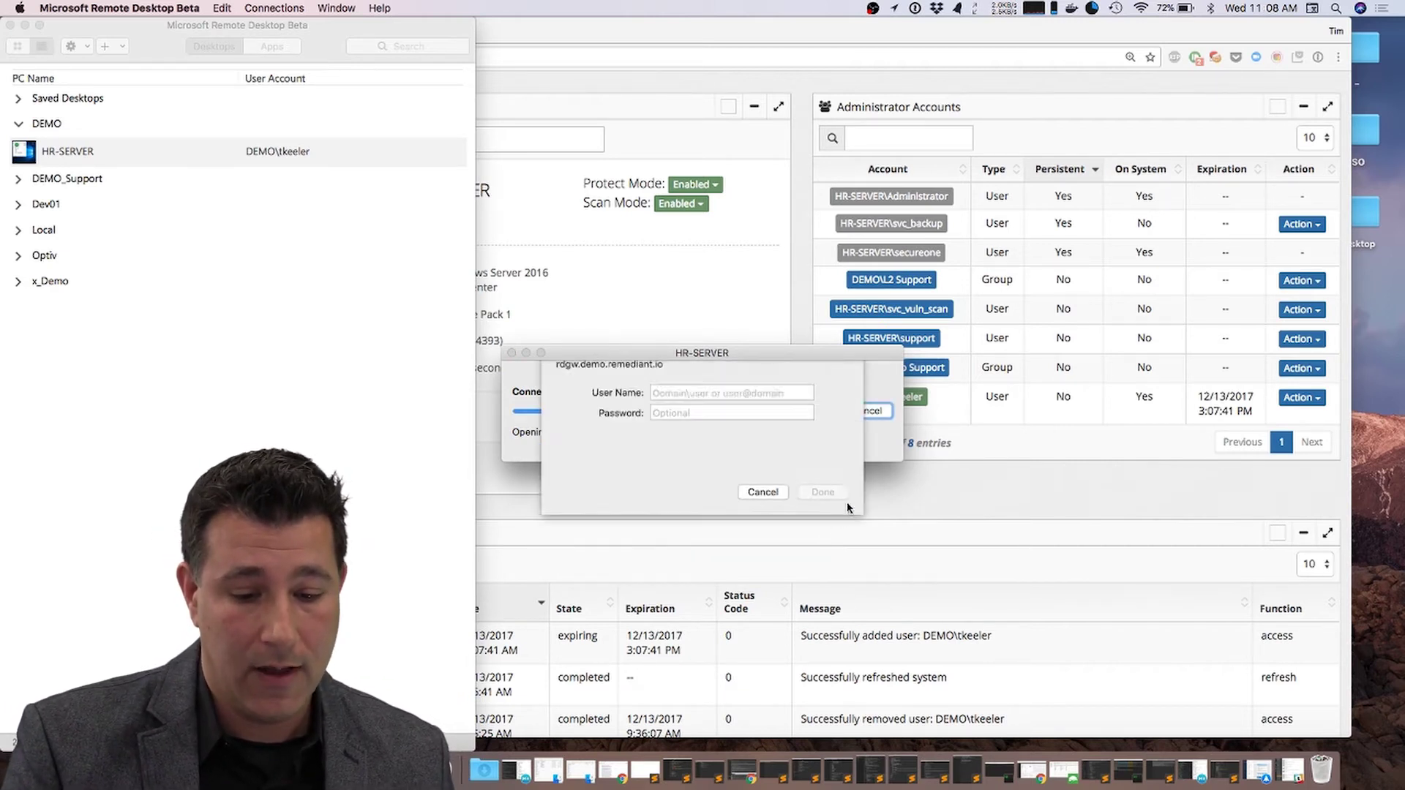
pyautogui.click(723, 448)
pyautogui.write('•••••••')
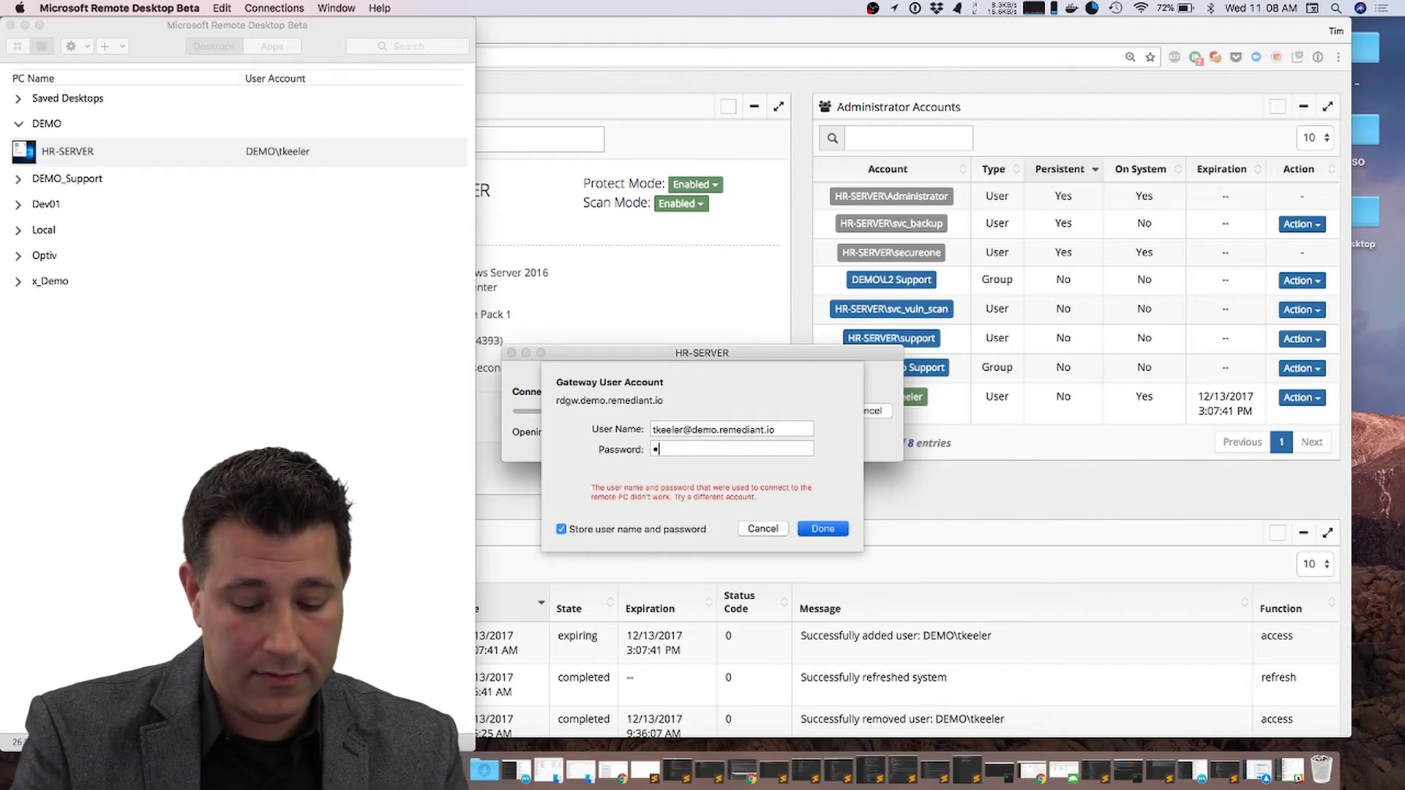
pyautogui.write('•')
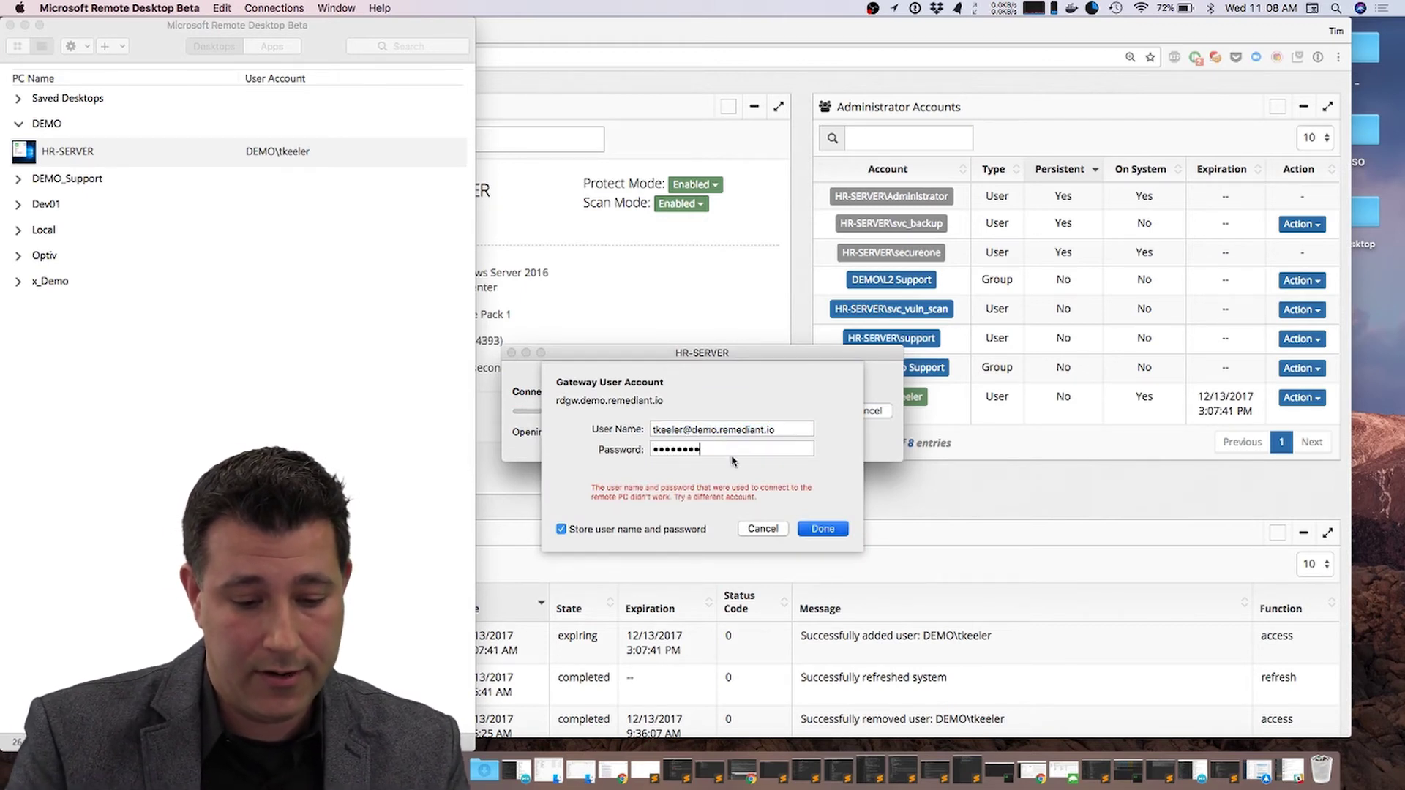
pyautogui.click(817, 530)
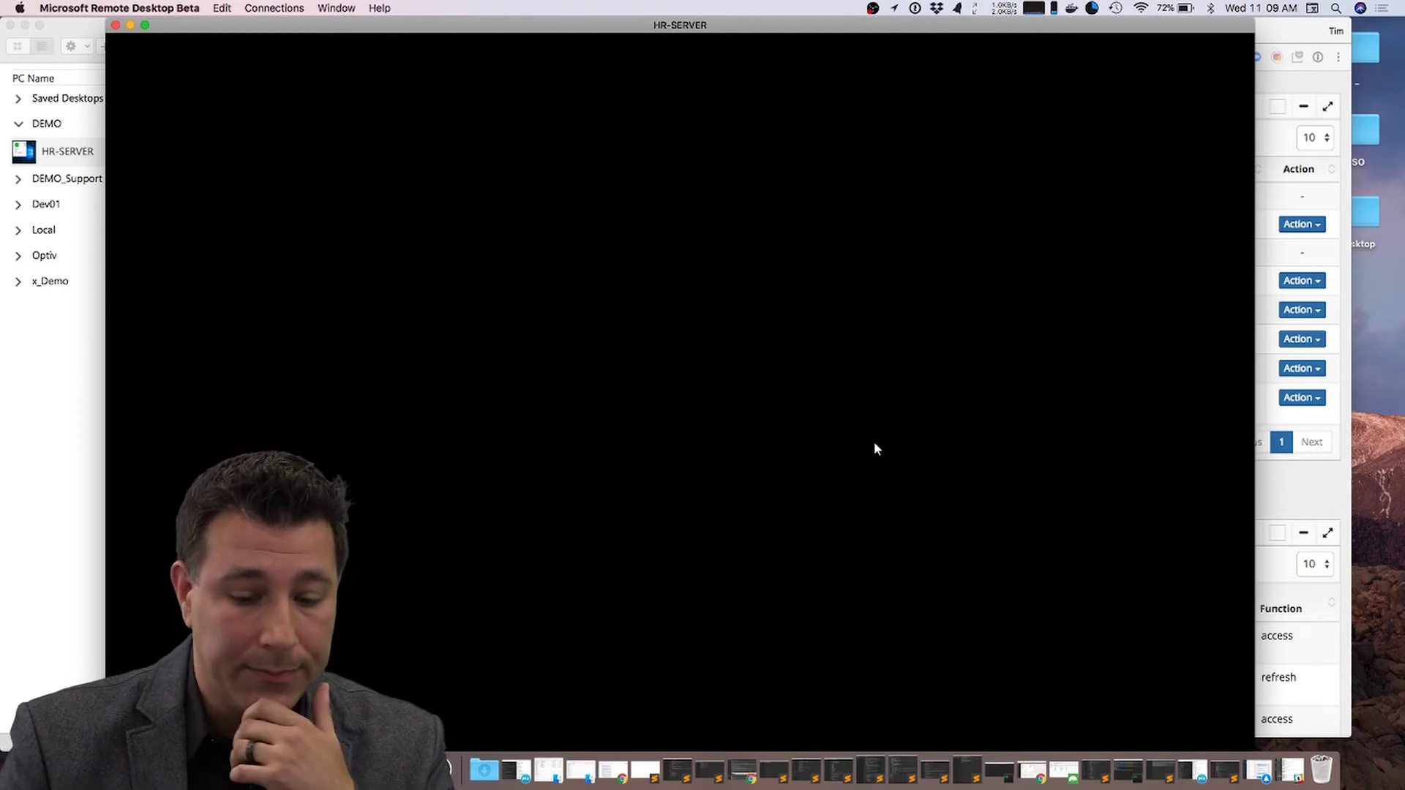
# Step: Launch Computer Management from the server's Start menu and list HR-SERVER's local groups
pyautogui.moveTo(828, 25); pyautogui.dragTo(818, 25)
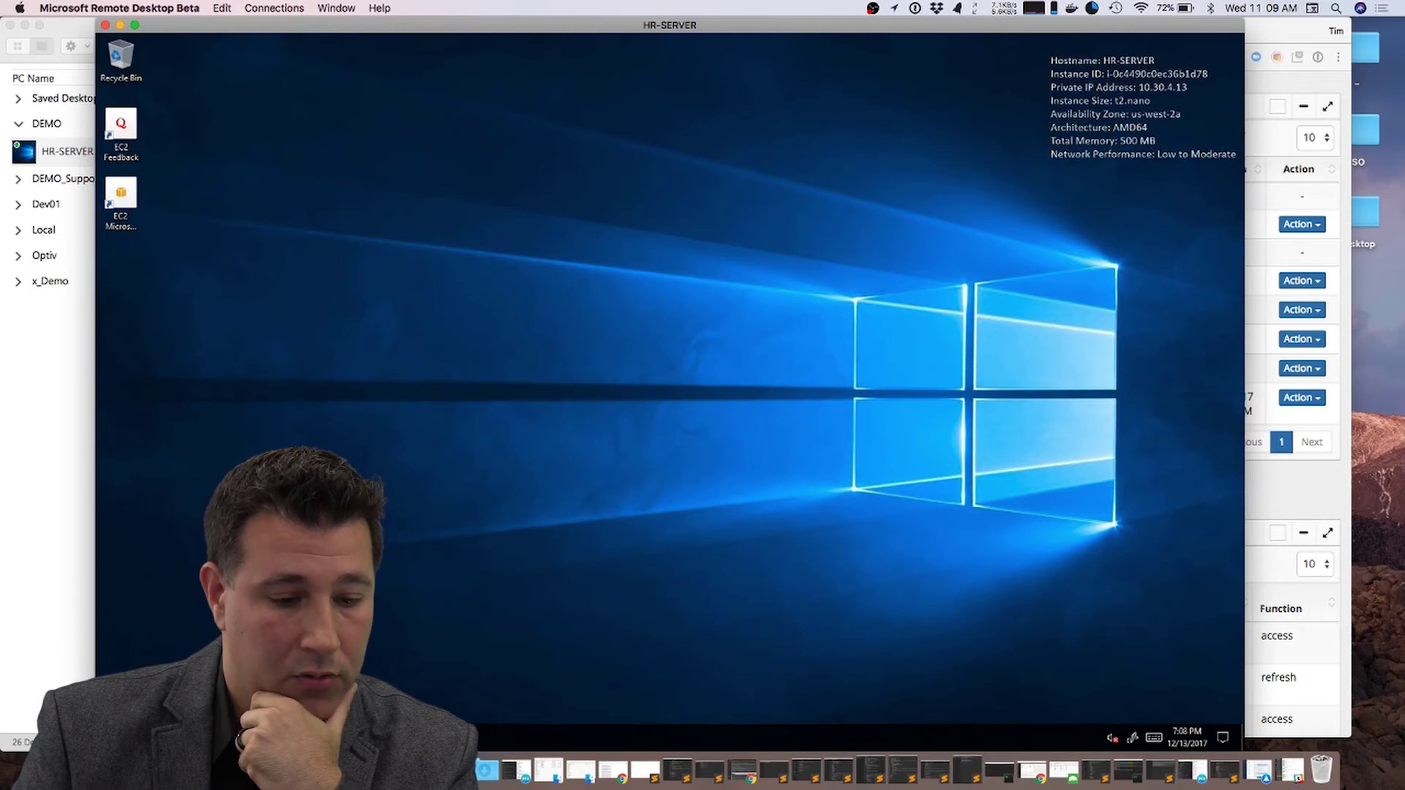
pyautogui.press('super')
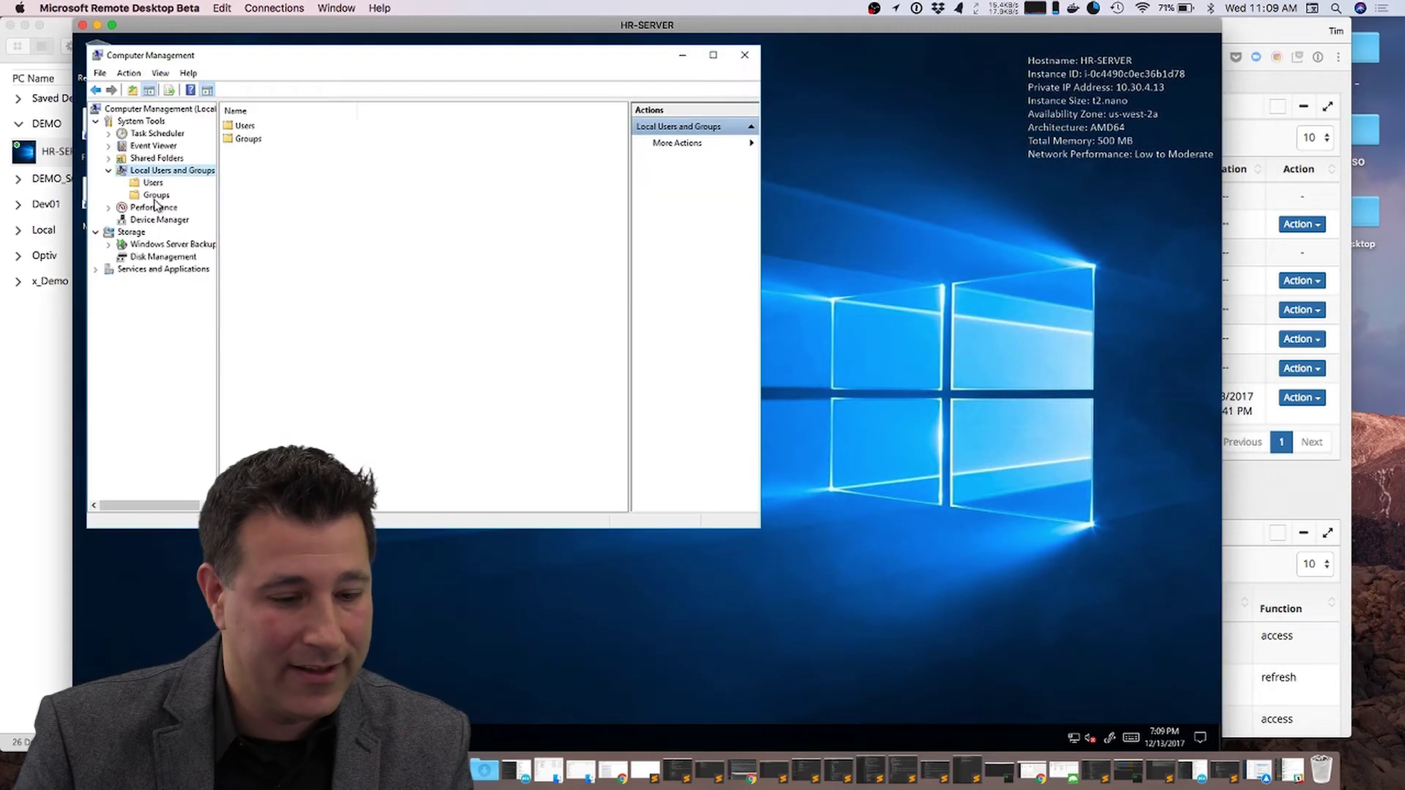
pyautogui.click(155, 196)
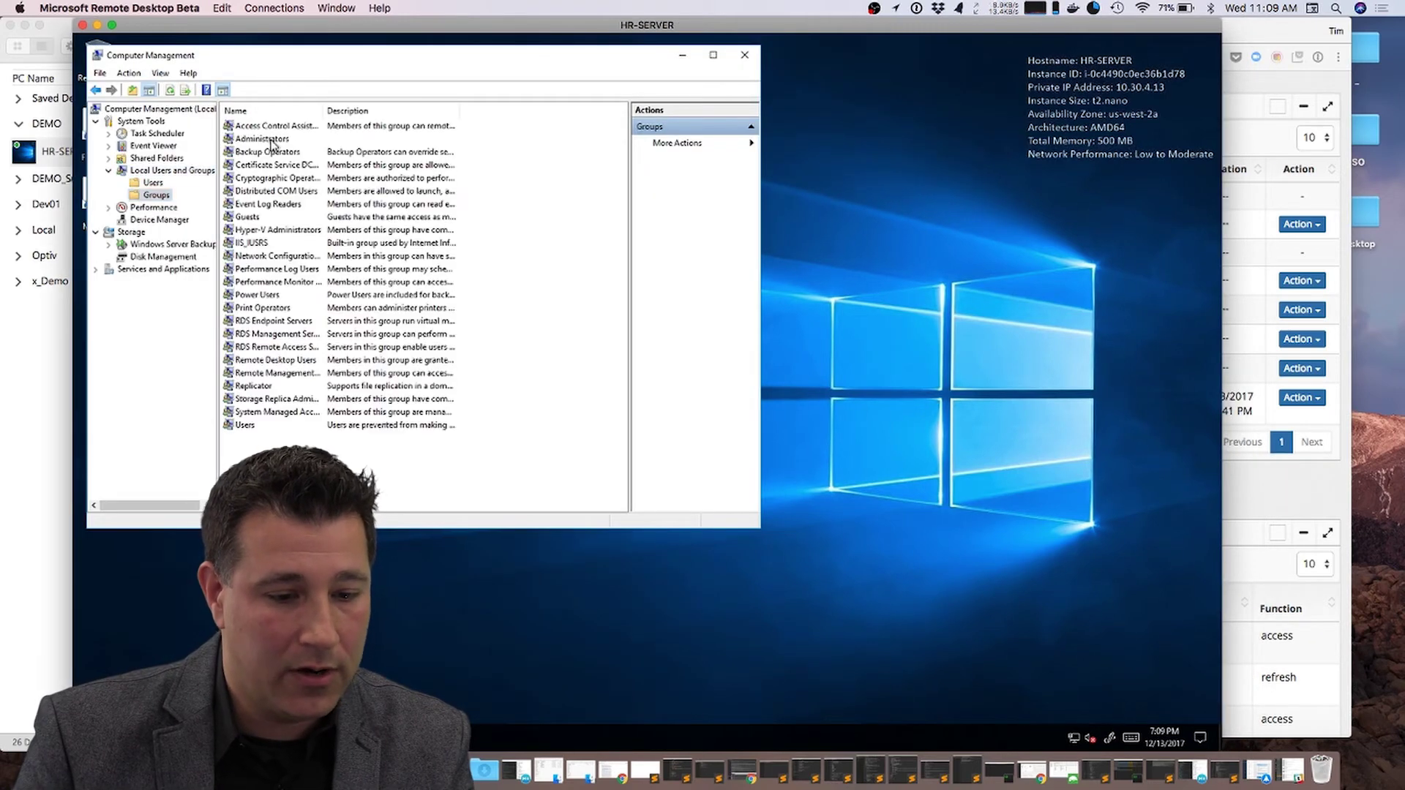
pyautogui.doubleClick(272, 140)
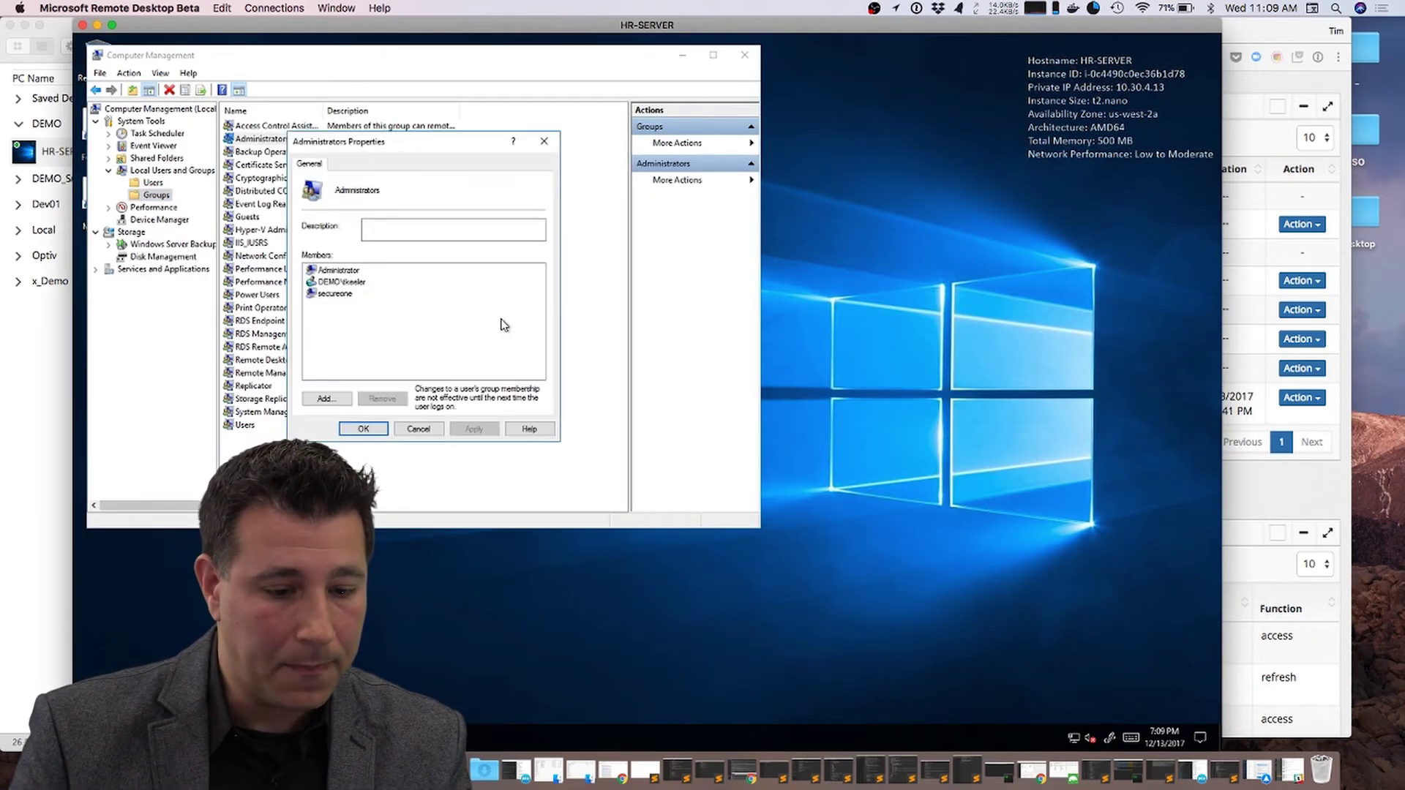
pyautogui.click(365, 283)
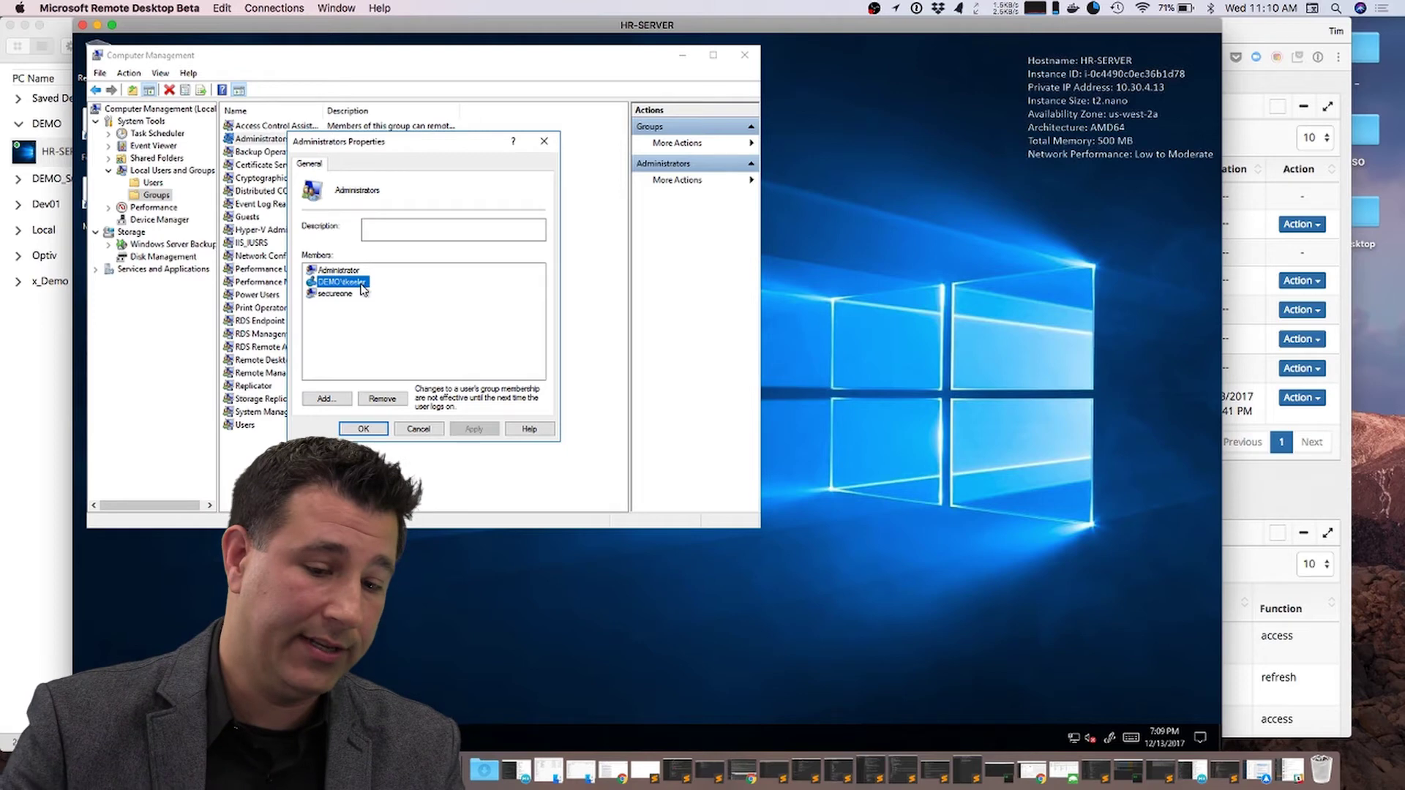
pyautogui.click(336, 272)
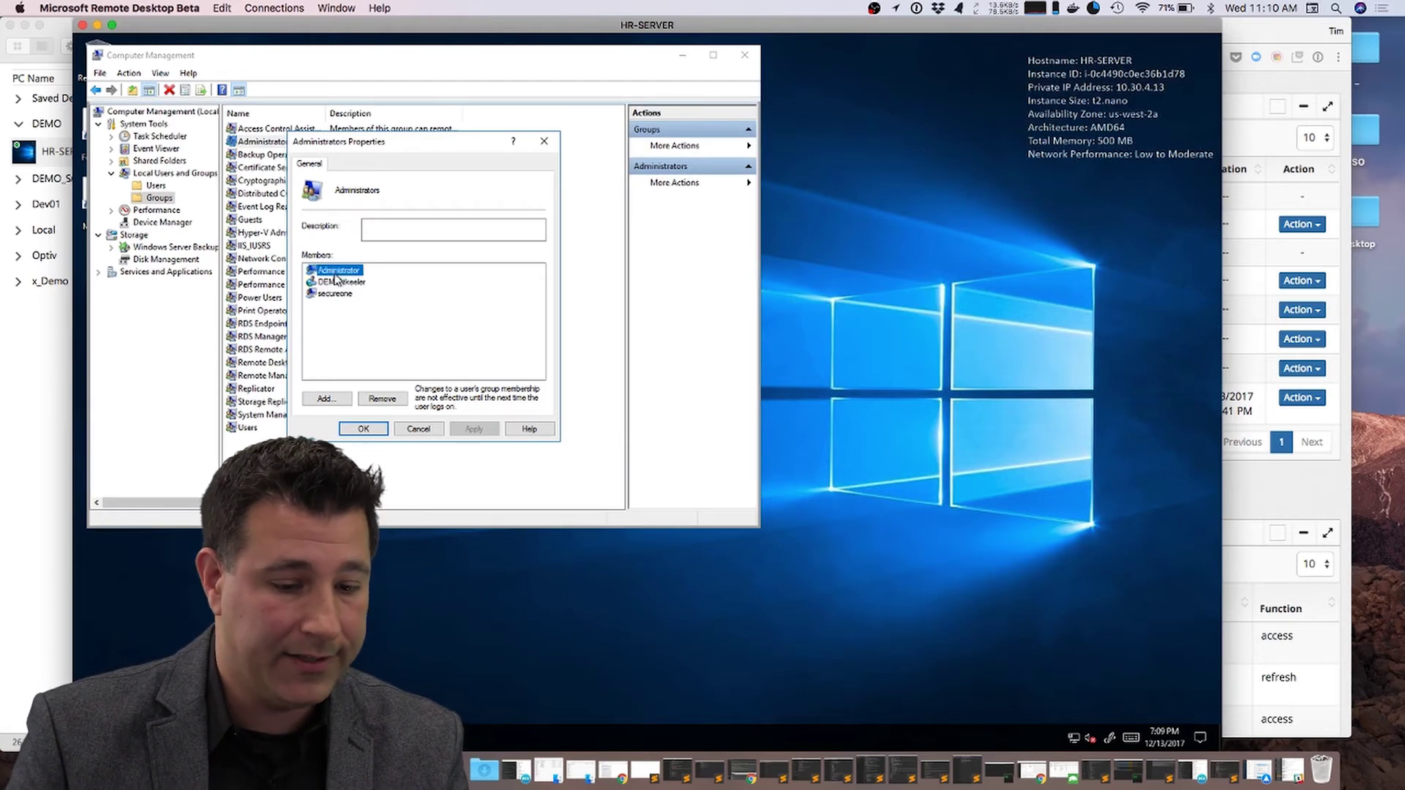
pyautogui.click(324, 295)
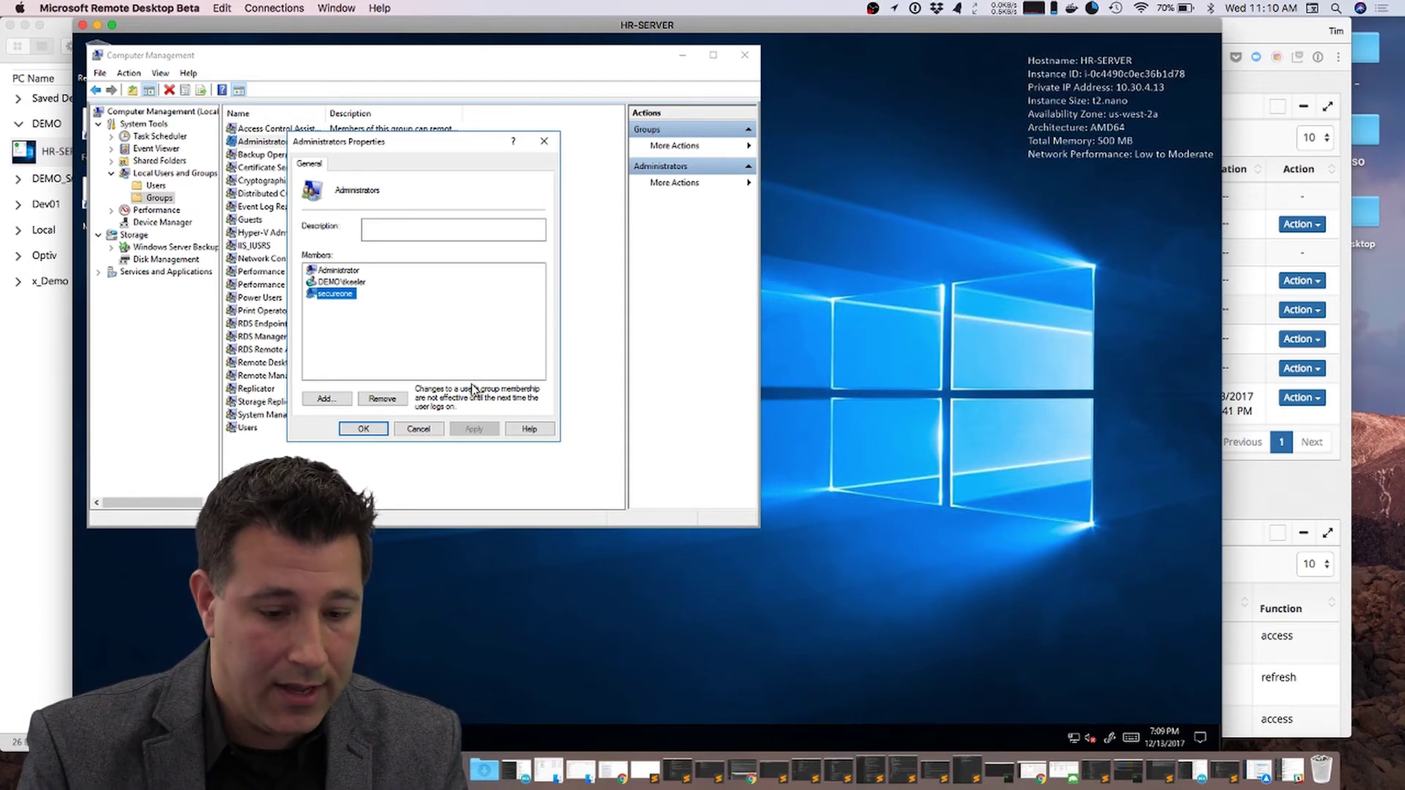
pyautogui.click(428, 353)
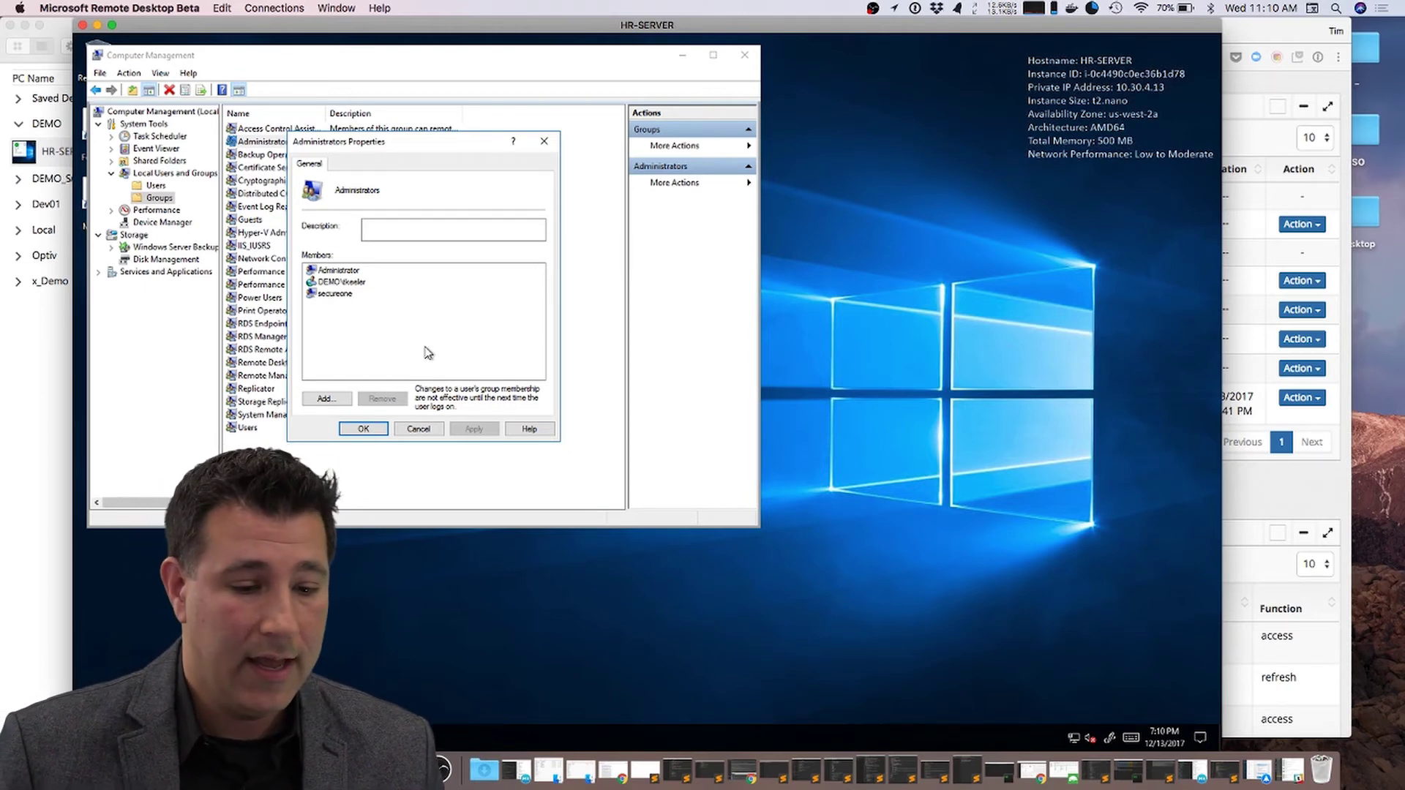
# Step: Add the matching domain user to HR-SERVER's Administrators group and apply the change
pyautogui.click(324, 401)
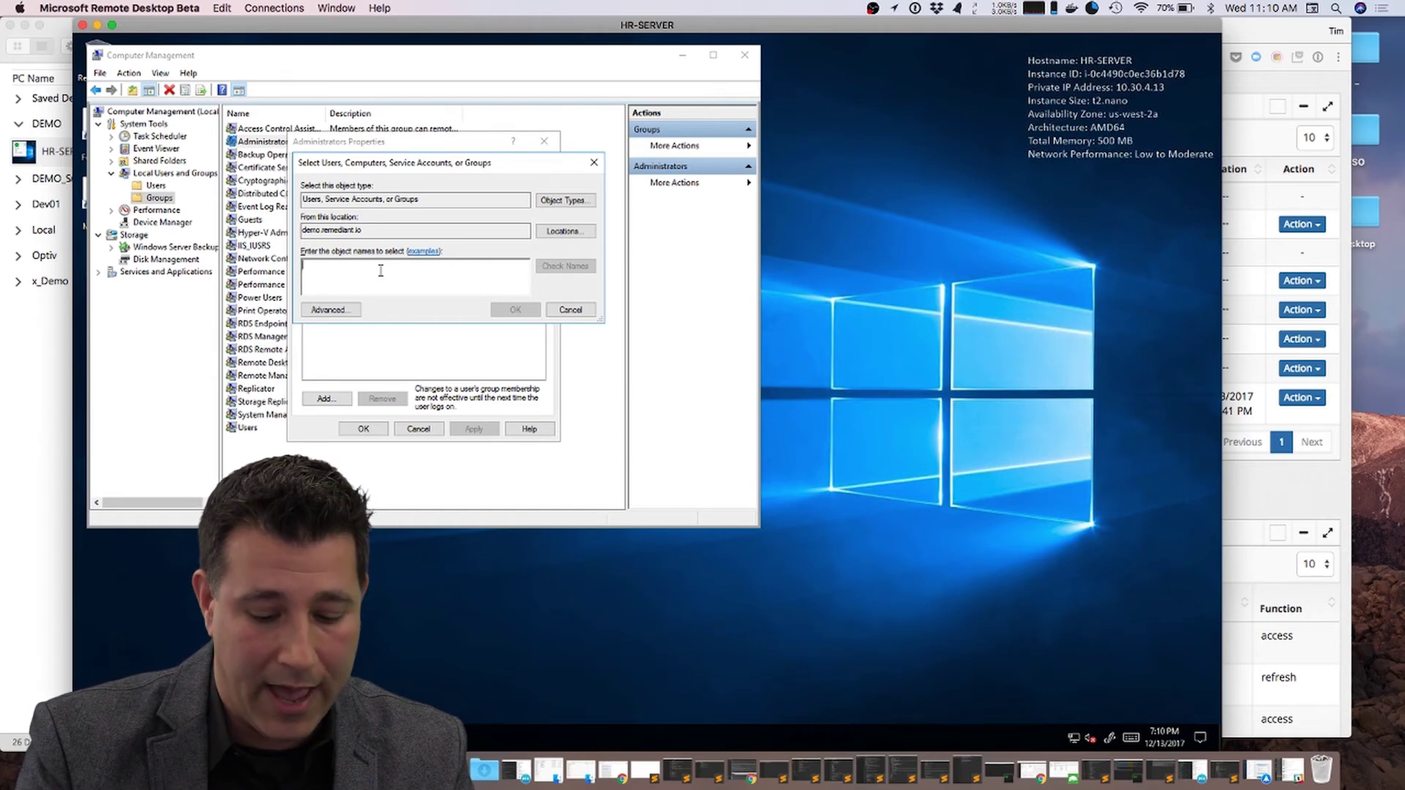
pyautogui.write('robert')
pyautogui.press('Return')
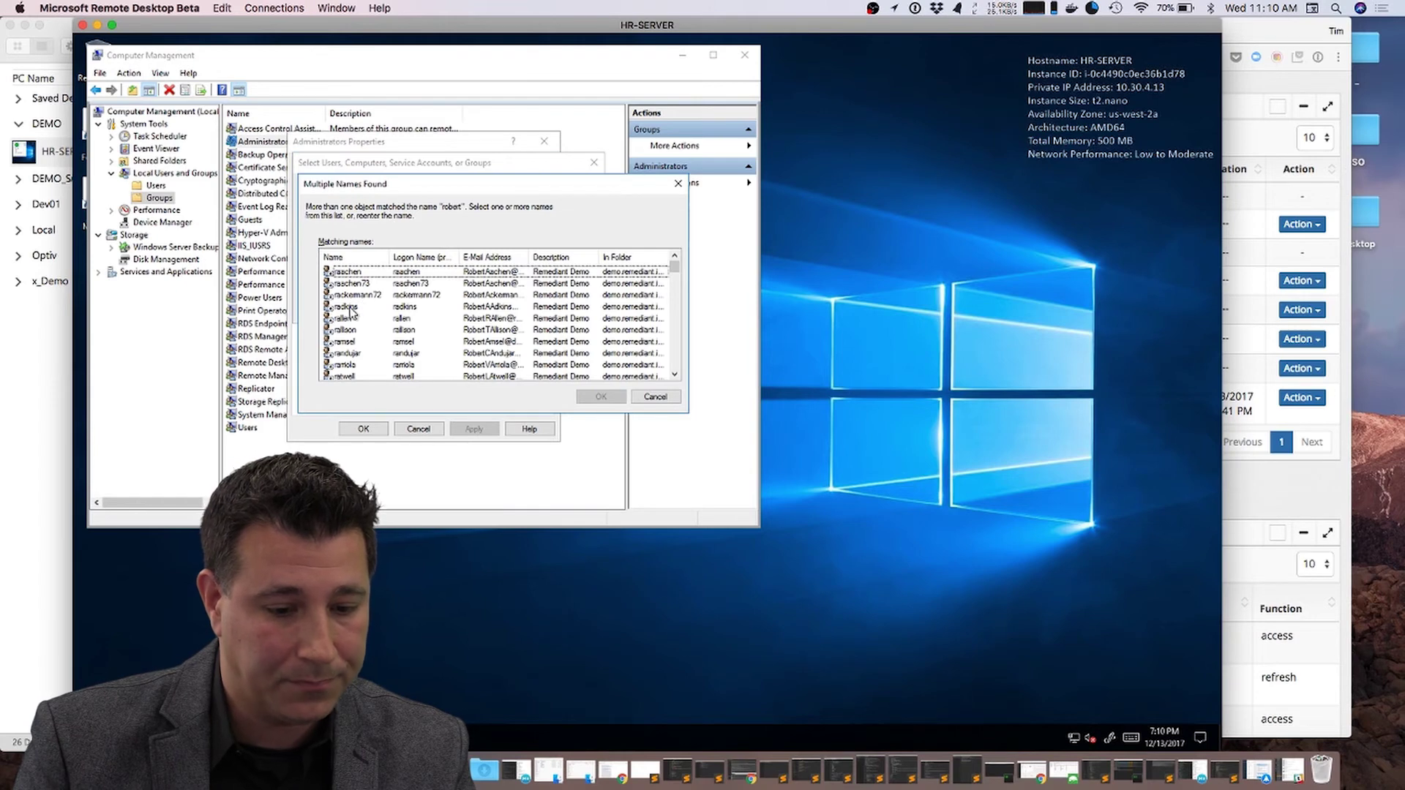
pyautogui.click(351, 308)
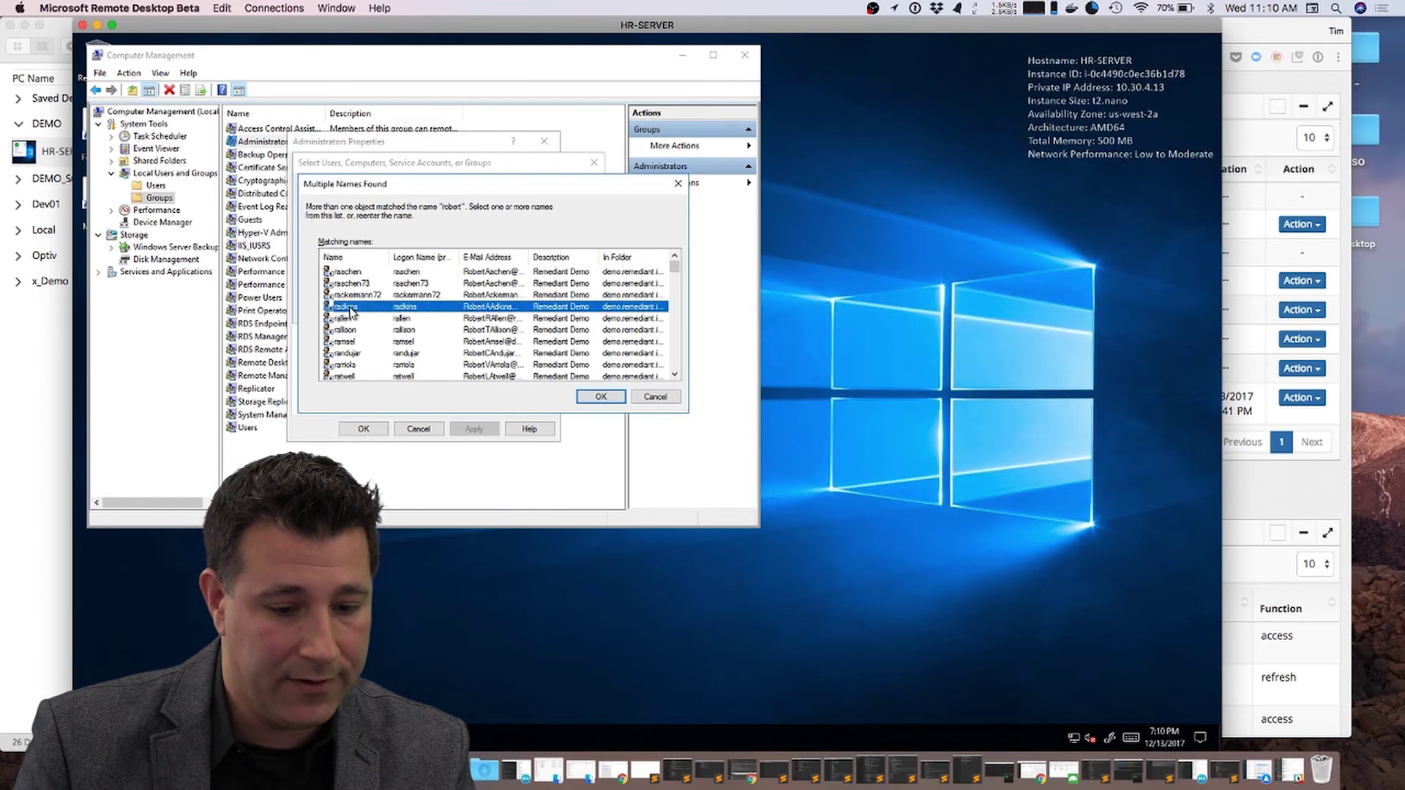
pyautogui.doubleClick(351, 312)
pyautogui.click(474, 430)
pyautogui.click(363, 429)
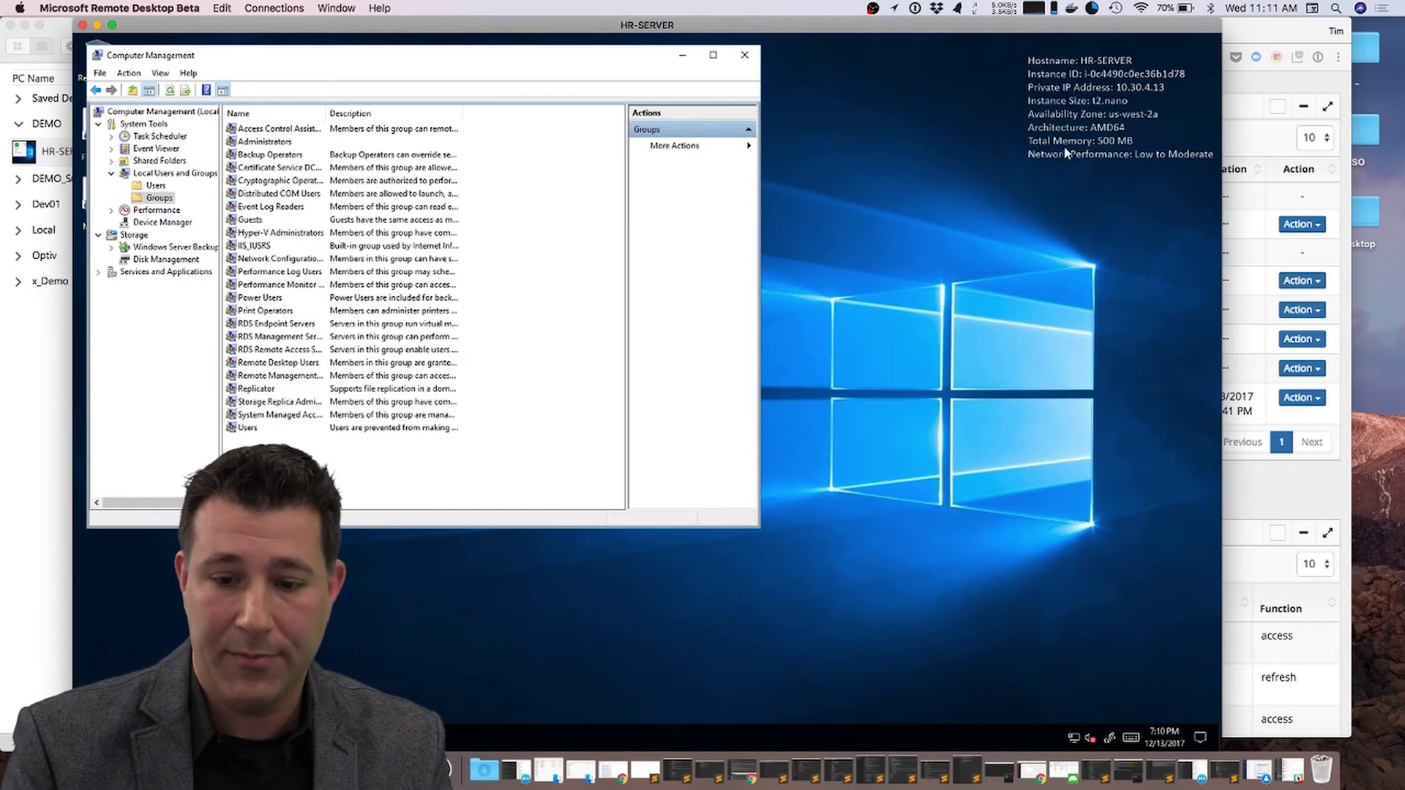
pyautogui.click(1252, 29)
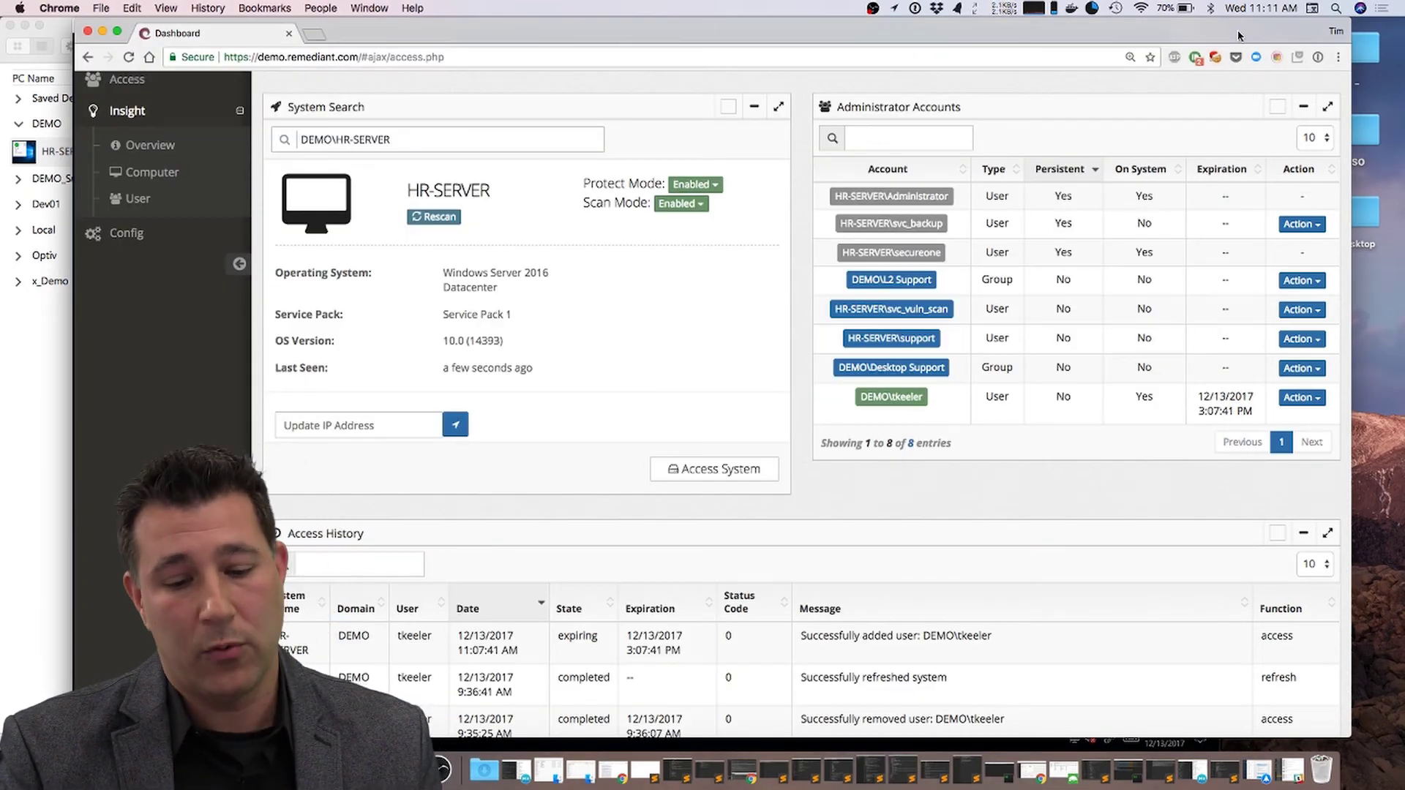
# Step: Rescan HR-SERVER and confirm the newly added domain user among its 9 admin accounts
pyautogui.click(439, 217)
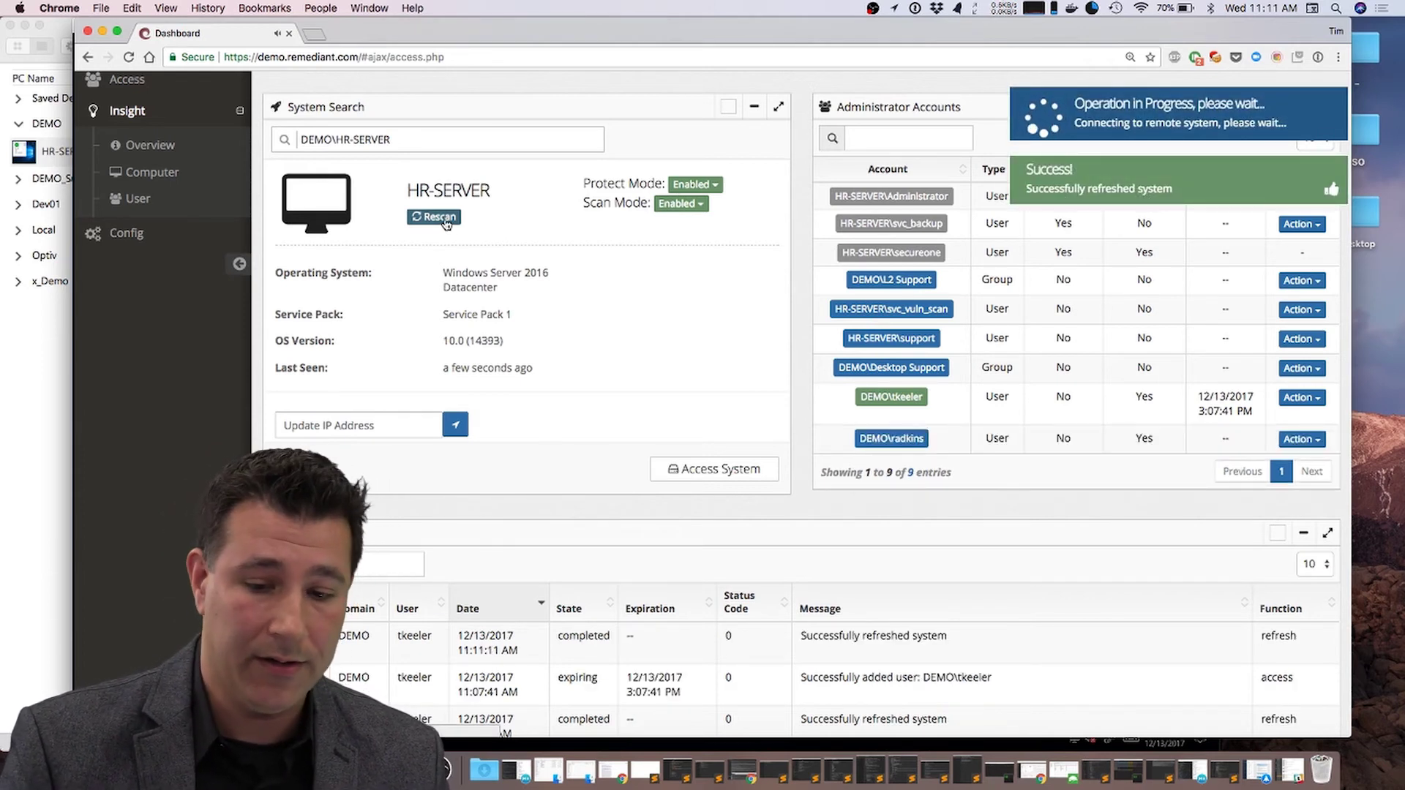
pyautogui.scroll(-1, 790, 395)
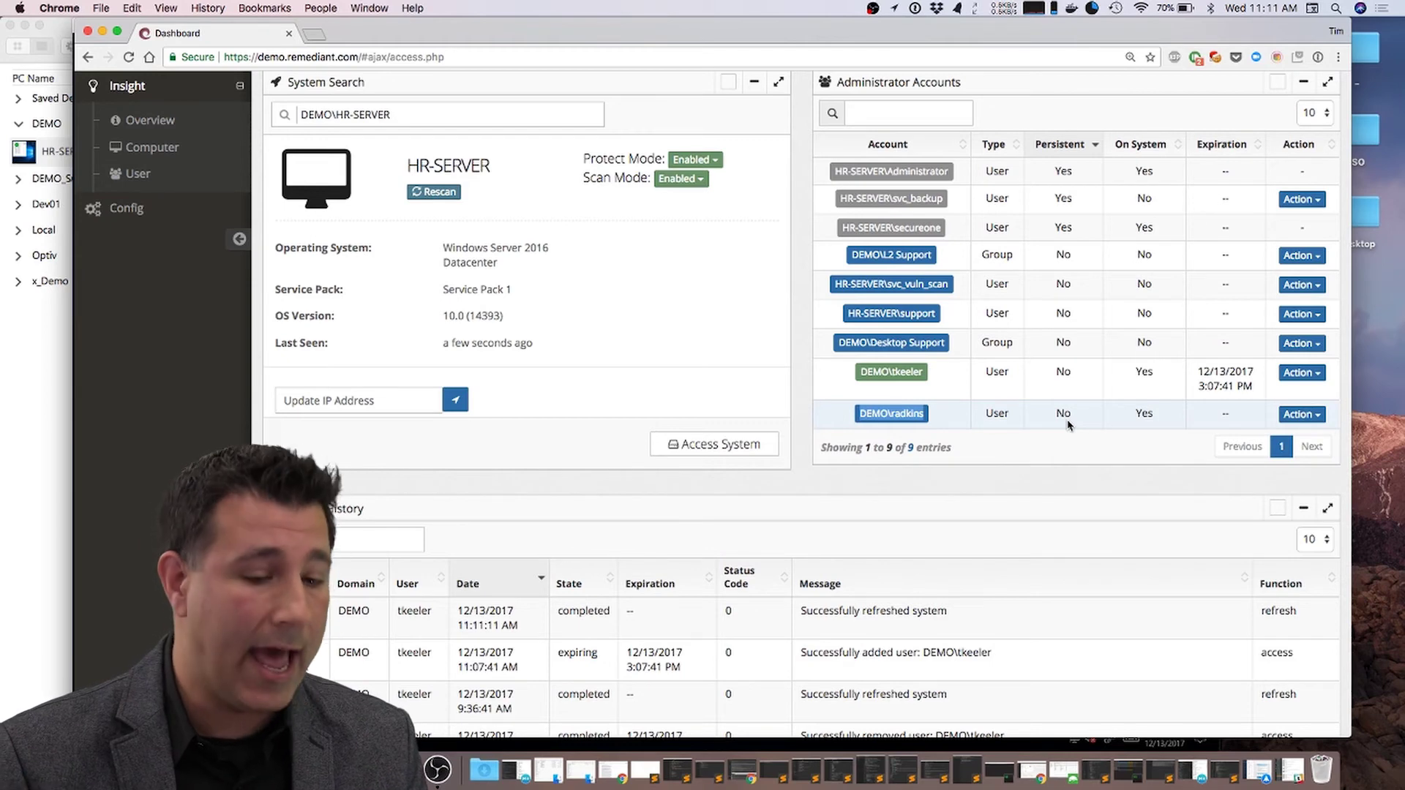
pyautogui.press('super+Tab')
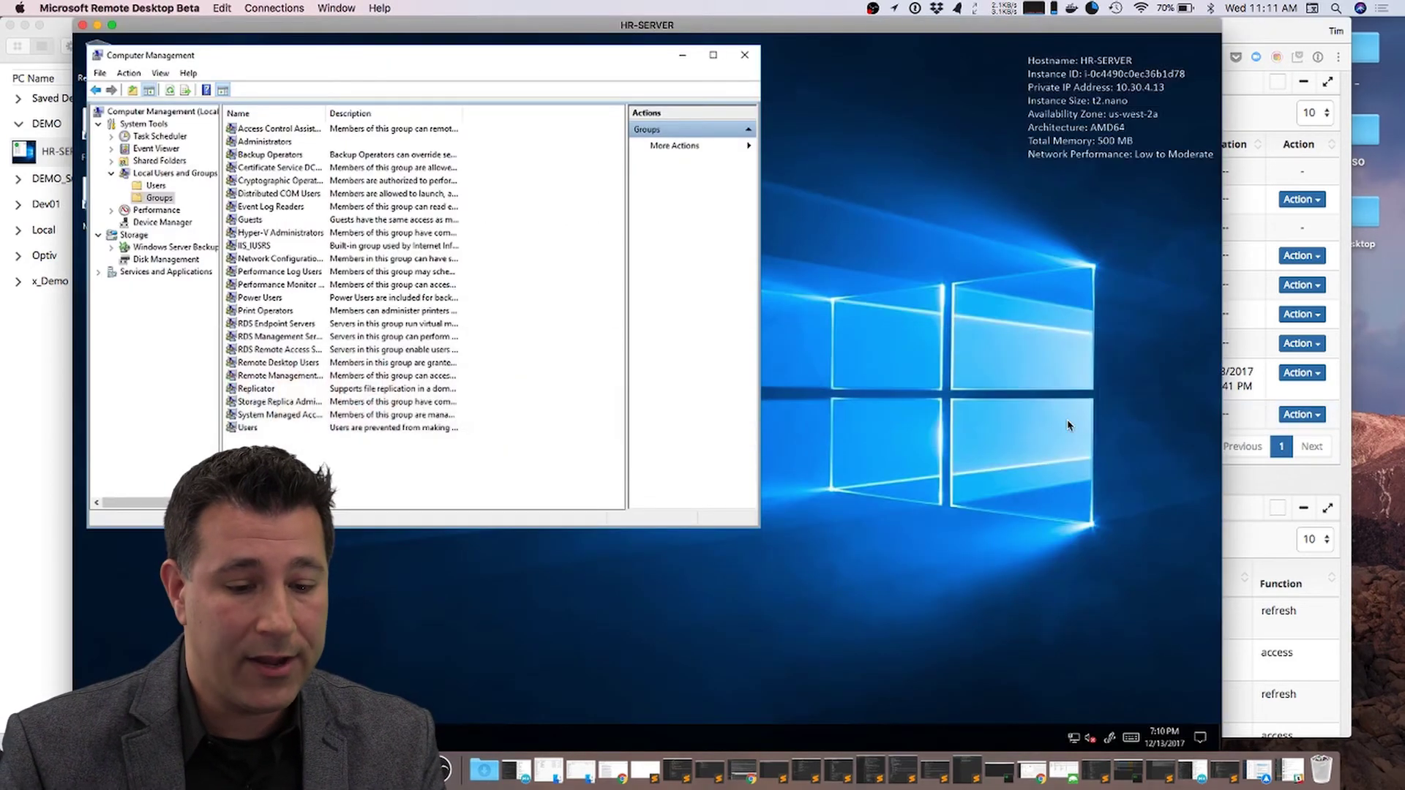
# Step: Check HR-SERVER's Administrators group members to confirm the added account is gone
pyautogui.doubleClick(255, 142)
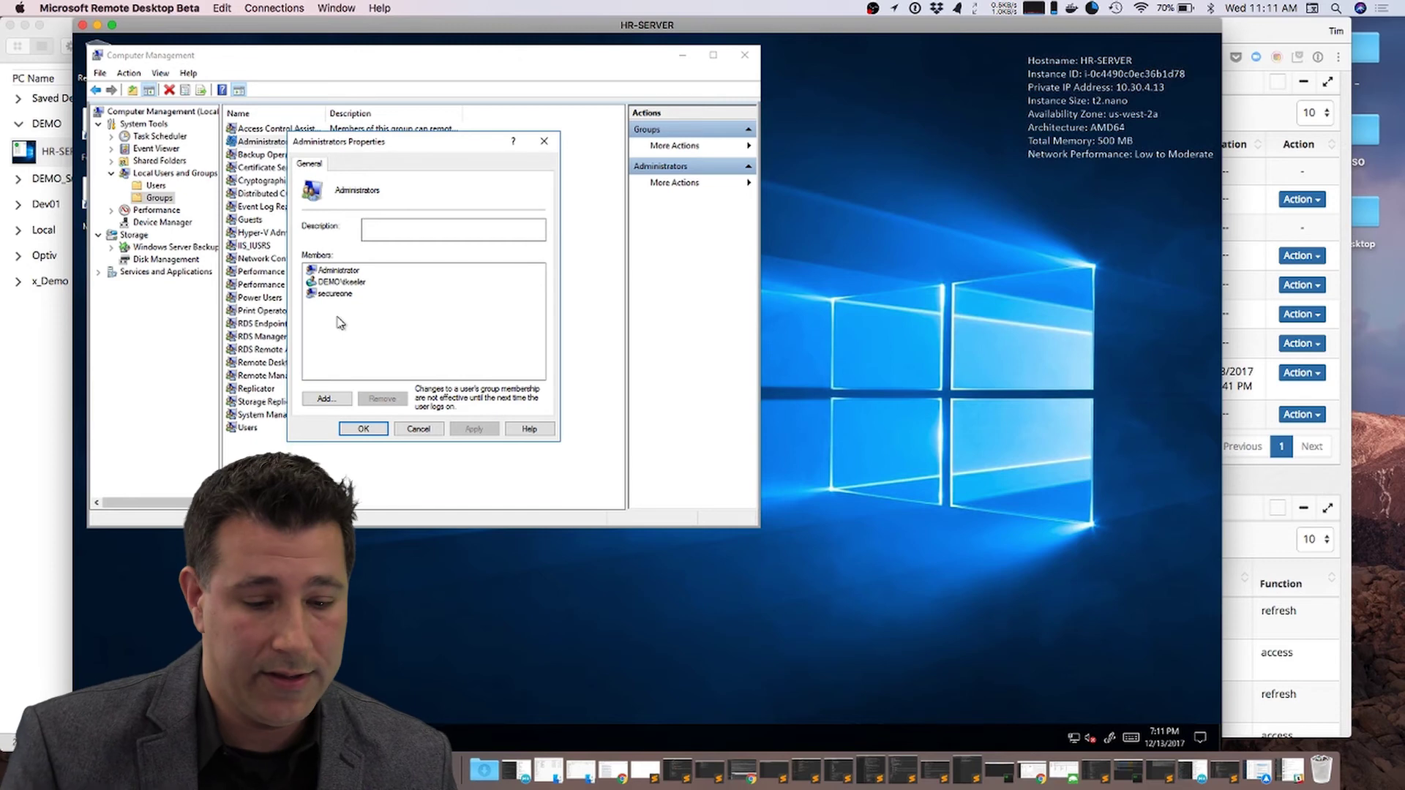
pyautogui.click(363, 429)
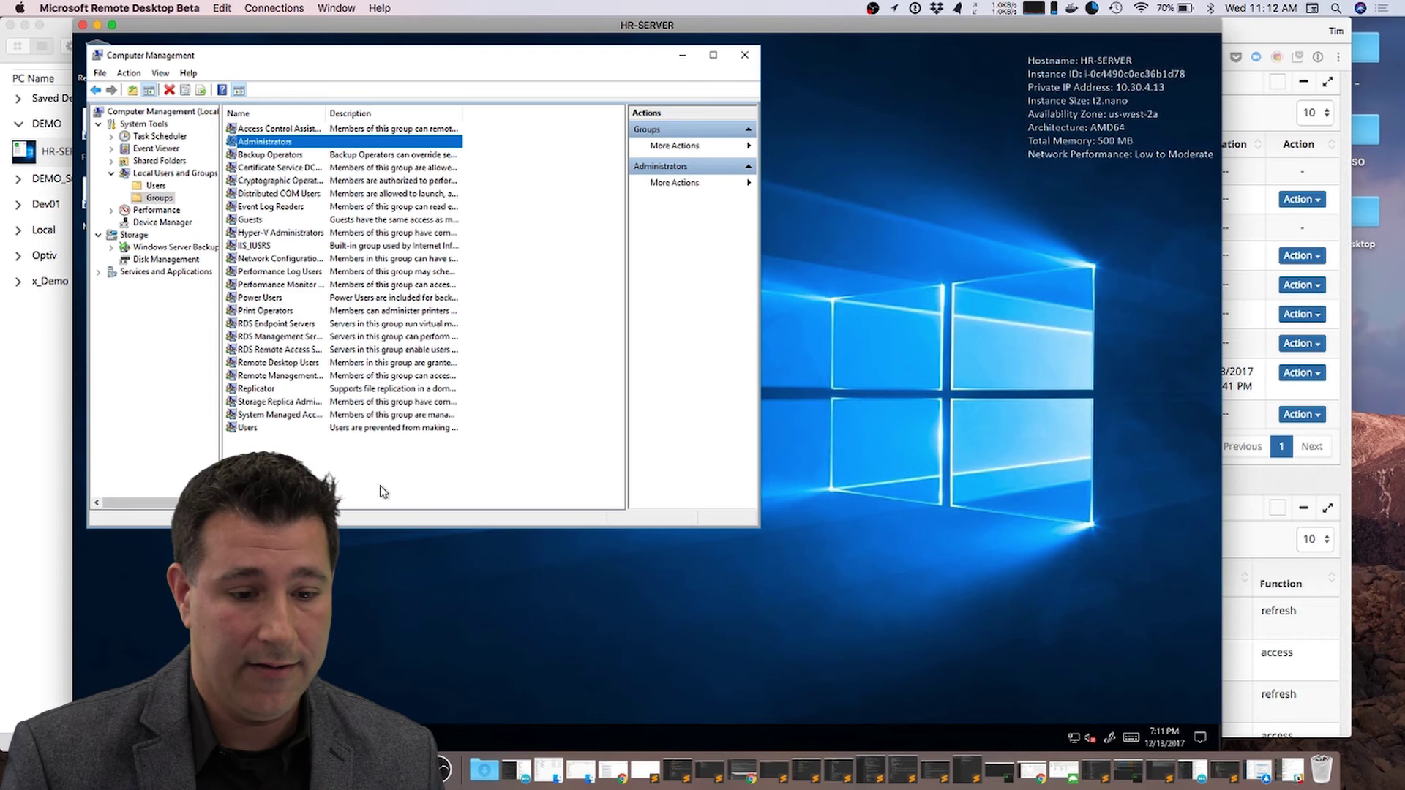
pyautogui.click(386, 491)
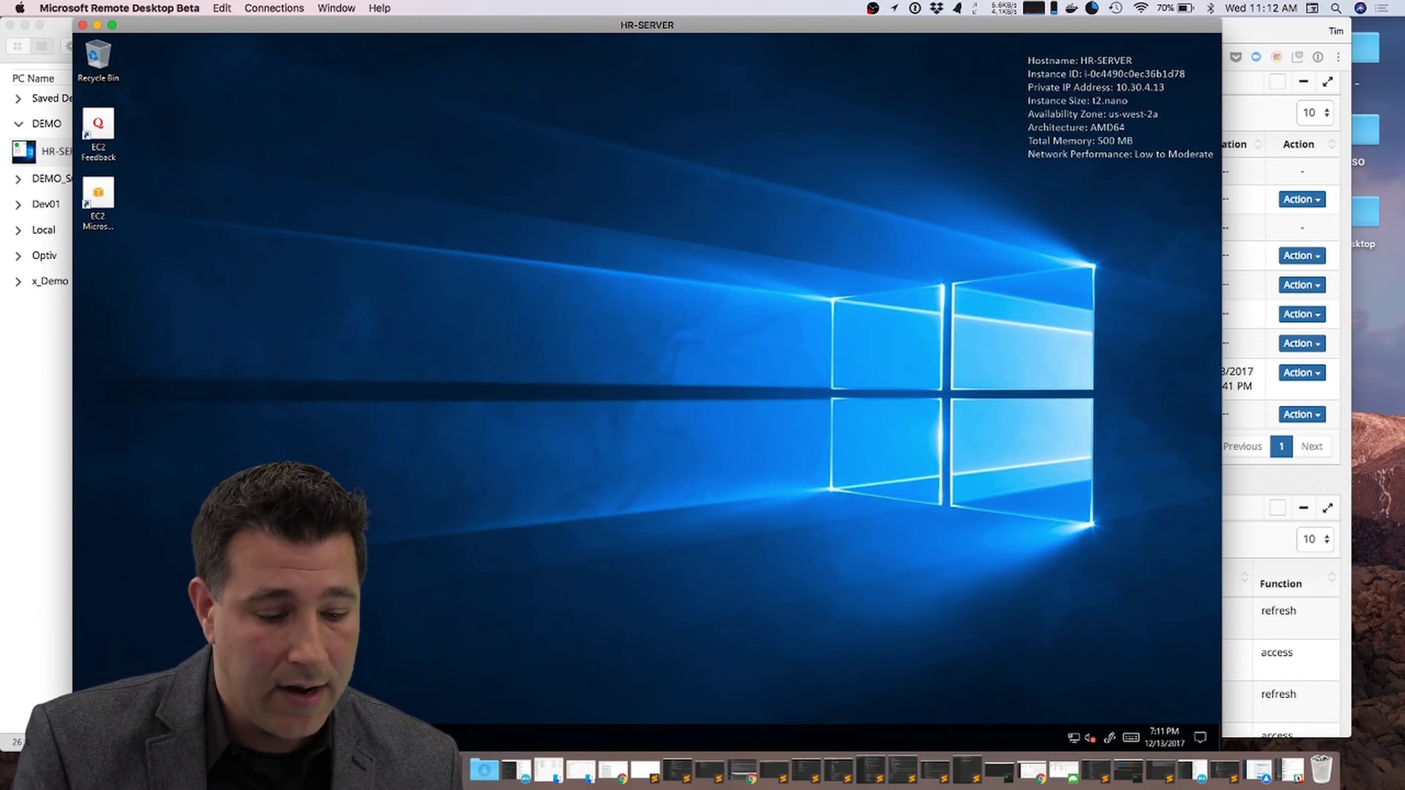
pyautogui.click(89, 737)
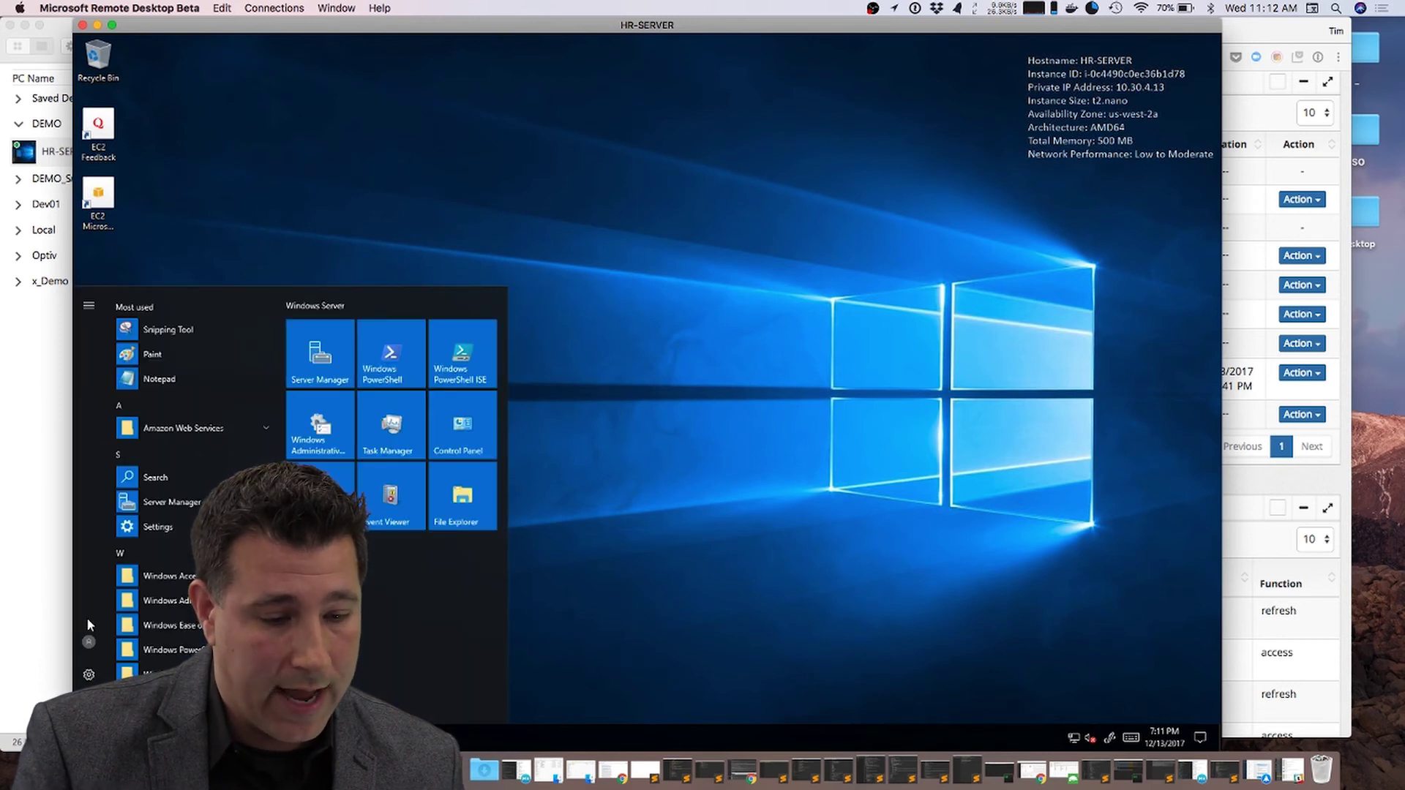
# Step: End the HR-SERVER remote session and use Expire Now on the temporary admin access
pyautogui.click(83, 25)
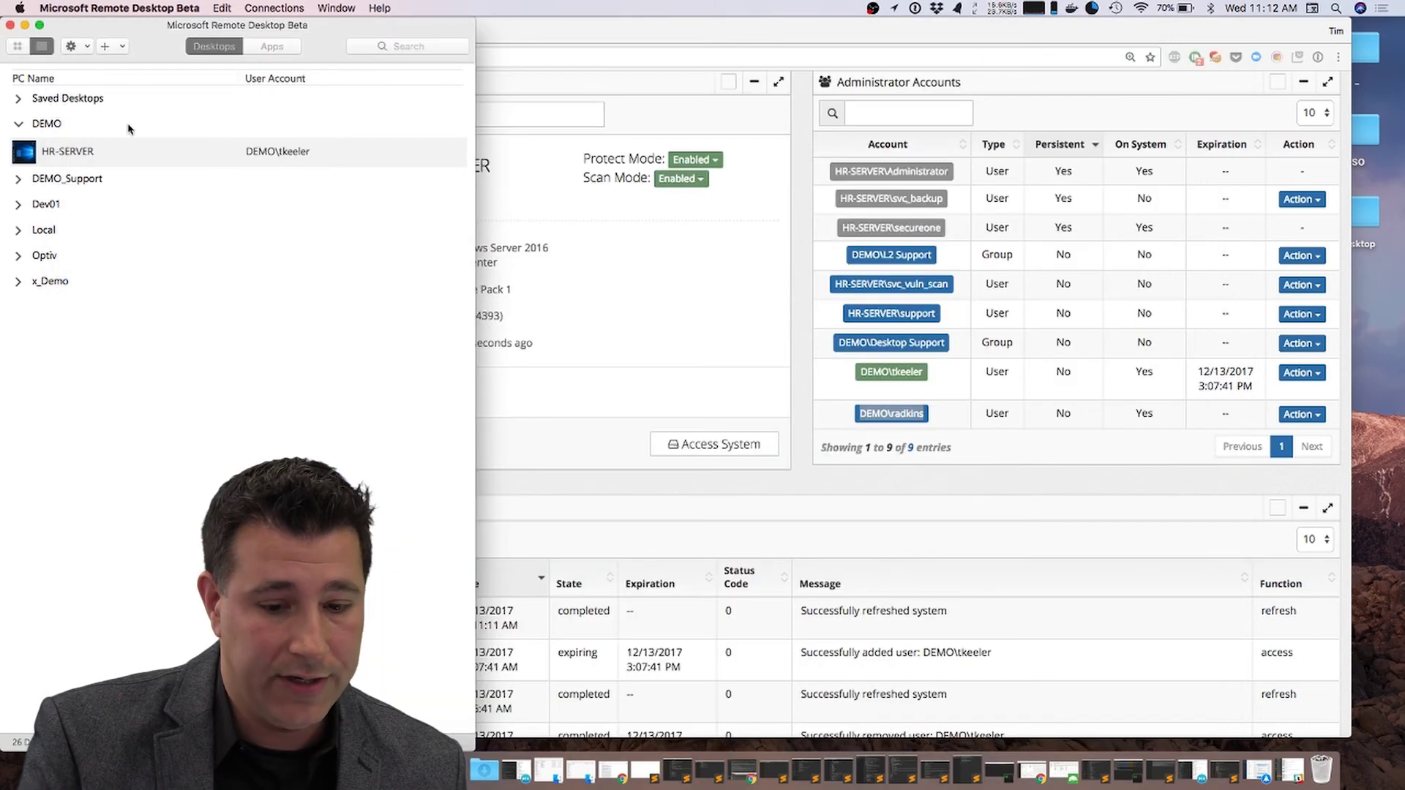
pyautogui.click(540, 370)
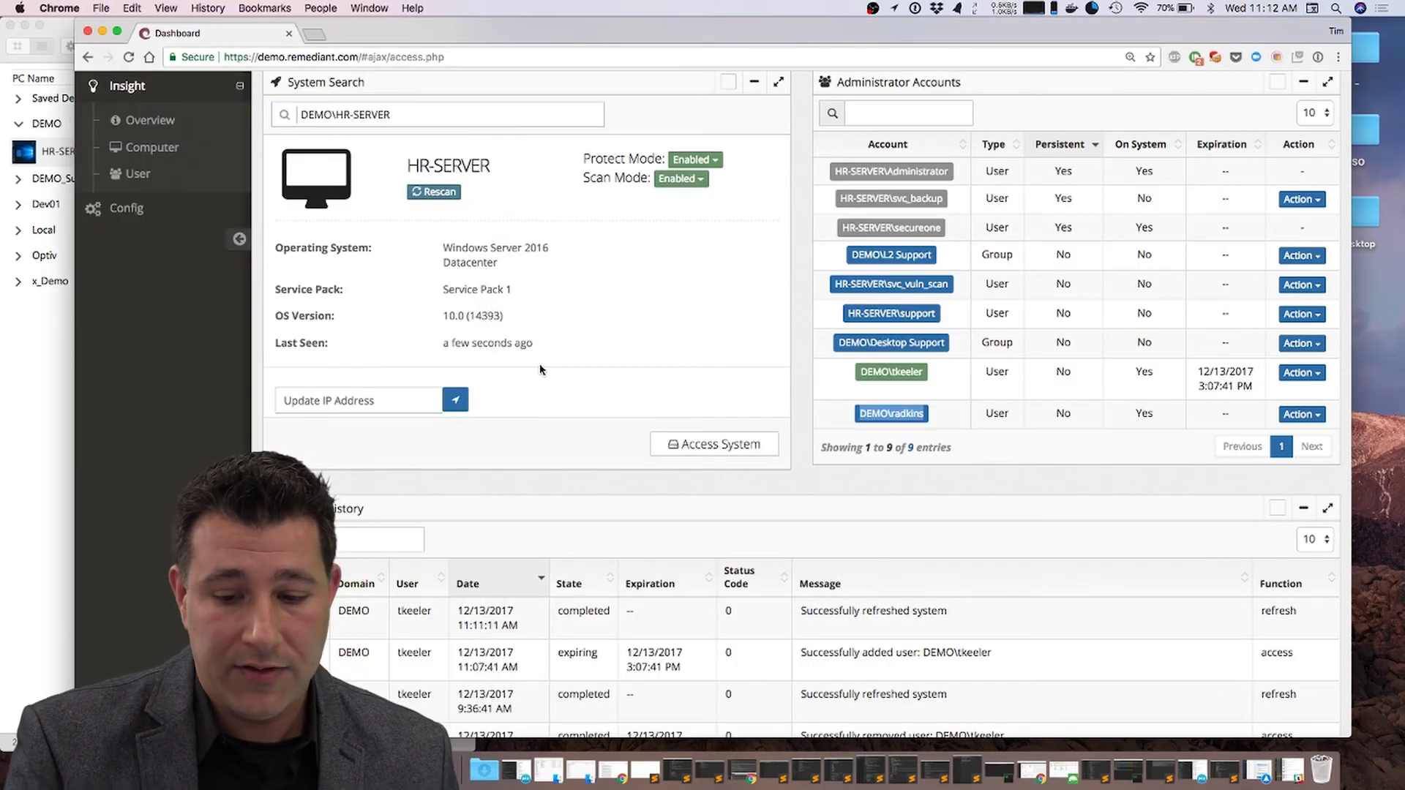
pyautogui.tripleClick(1201, 373)
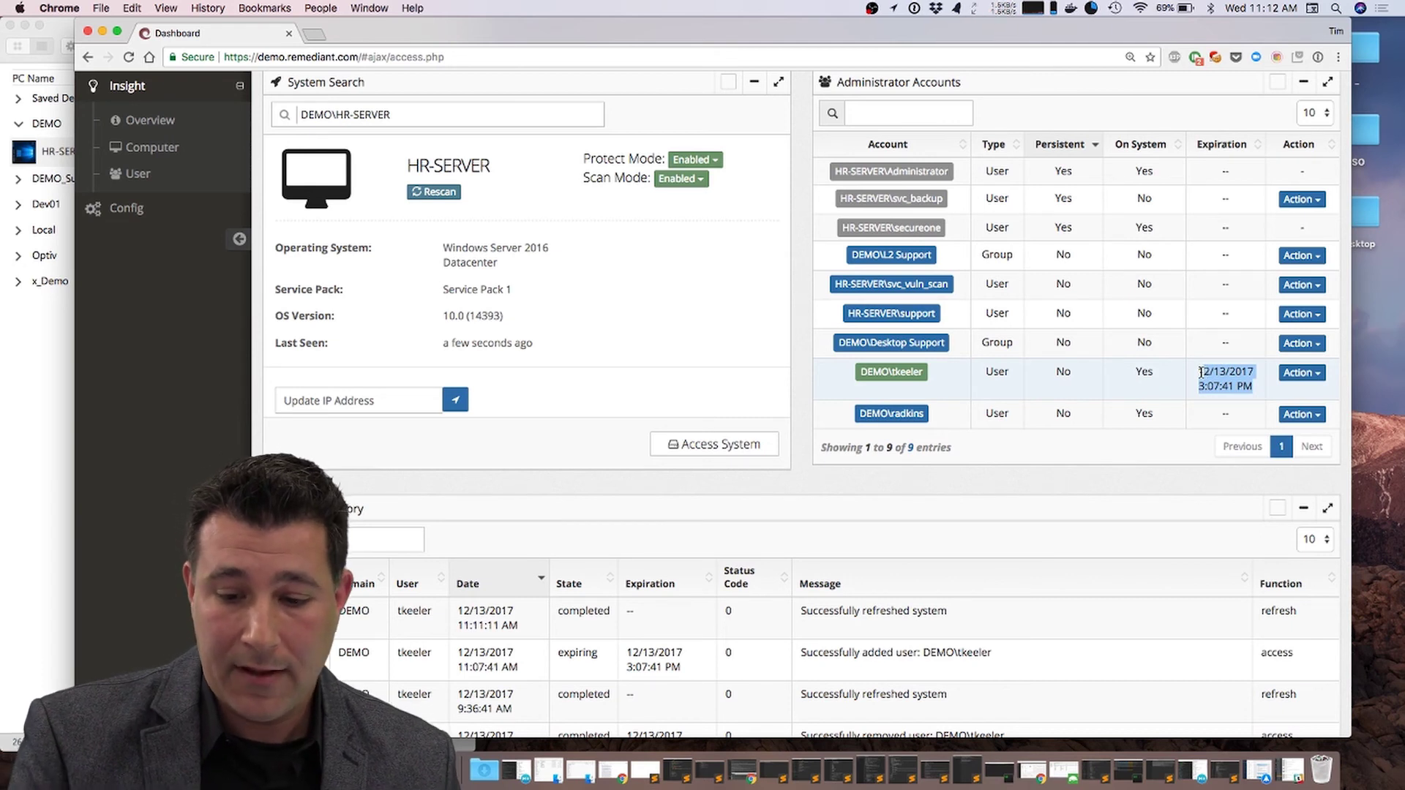
pyautogui.click(1317, 376)
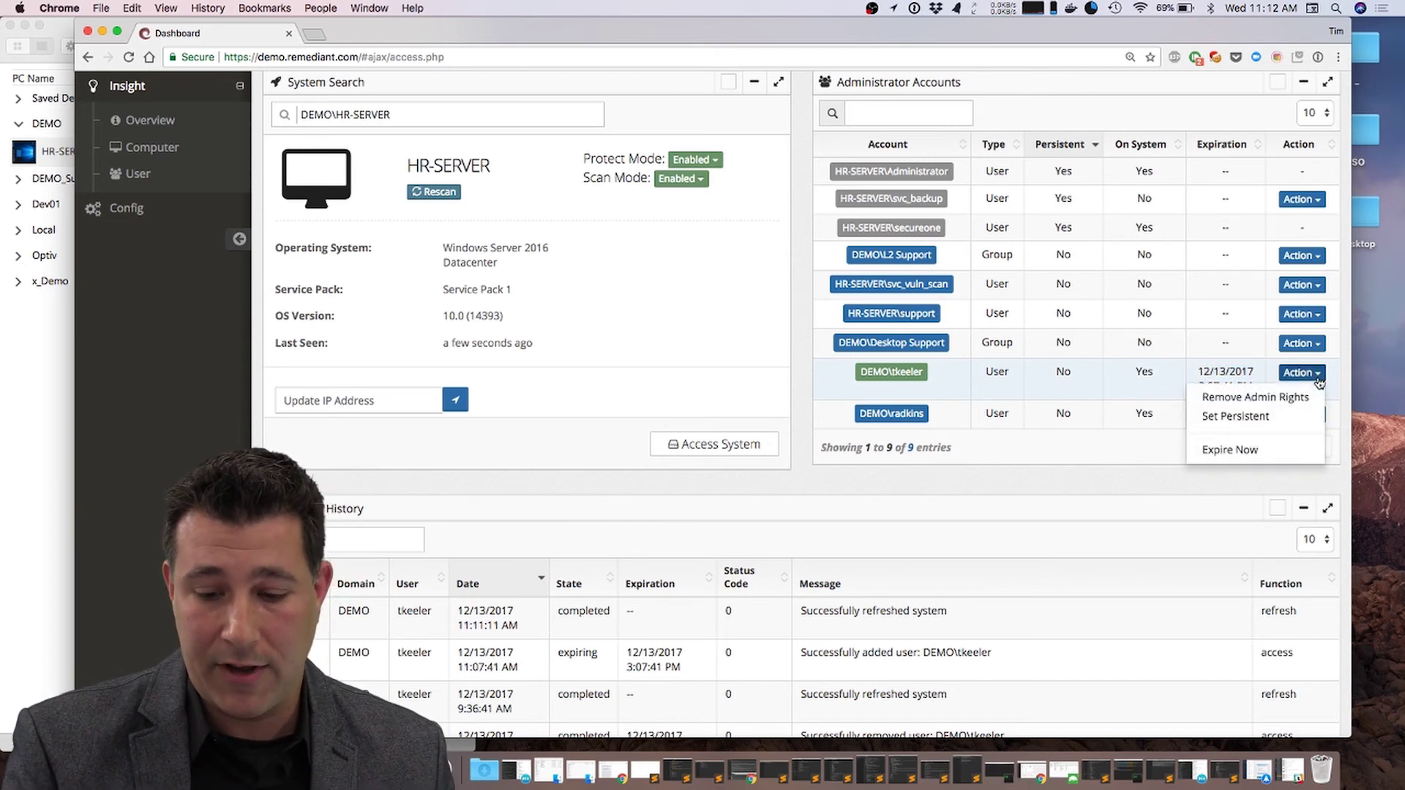
pyautogui.click(1221, 451)
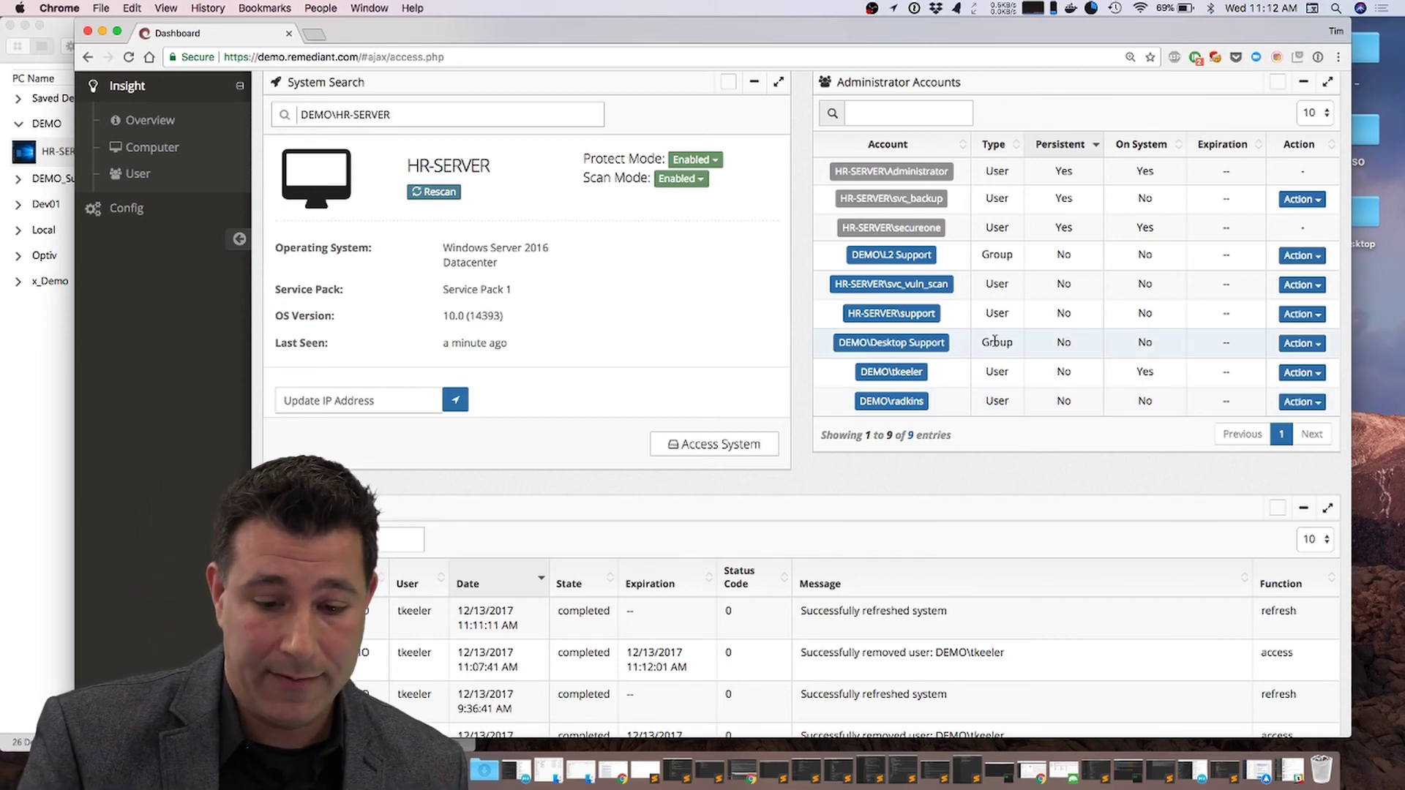
pyautogui.scroll(-5, 783, 340)
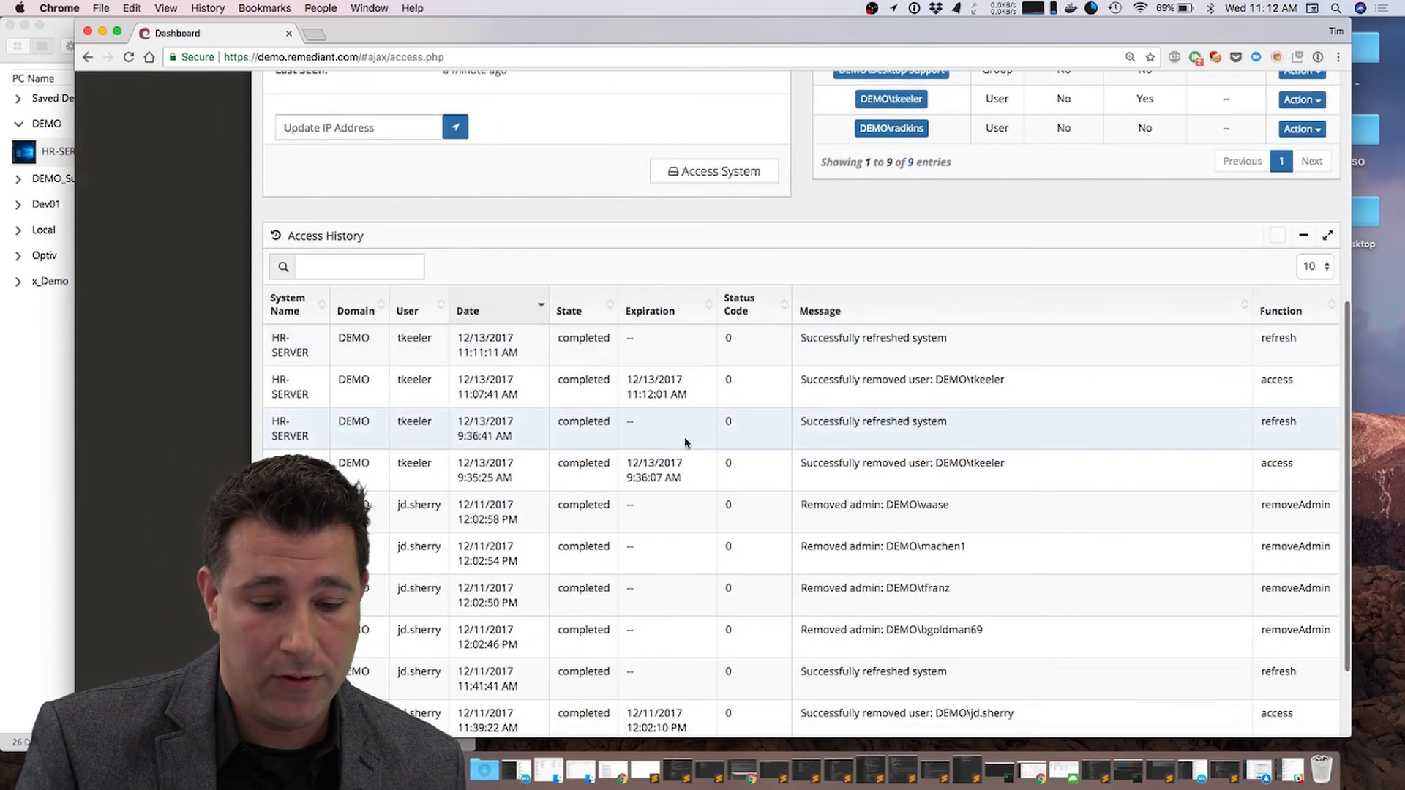
pyautogui.scroll(-3, 735, 424)
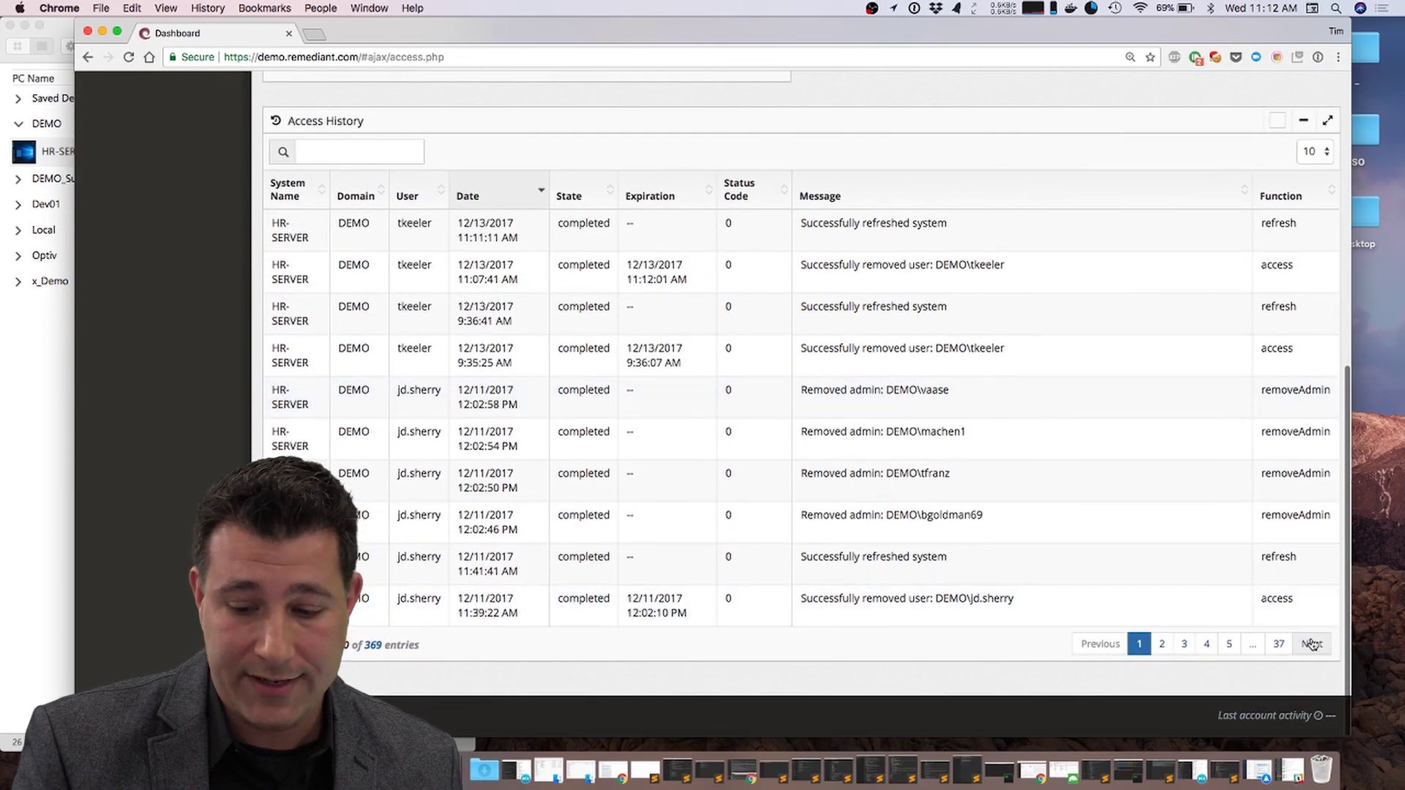
pyautogui.click(1312, 645)
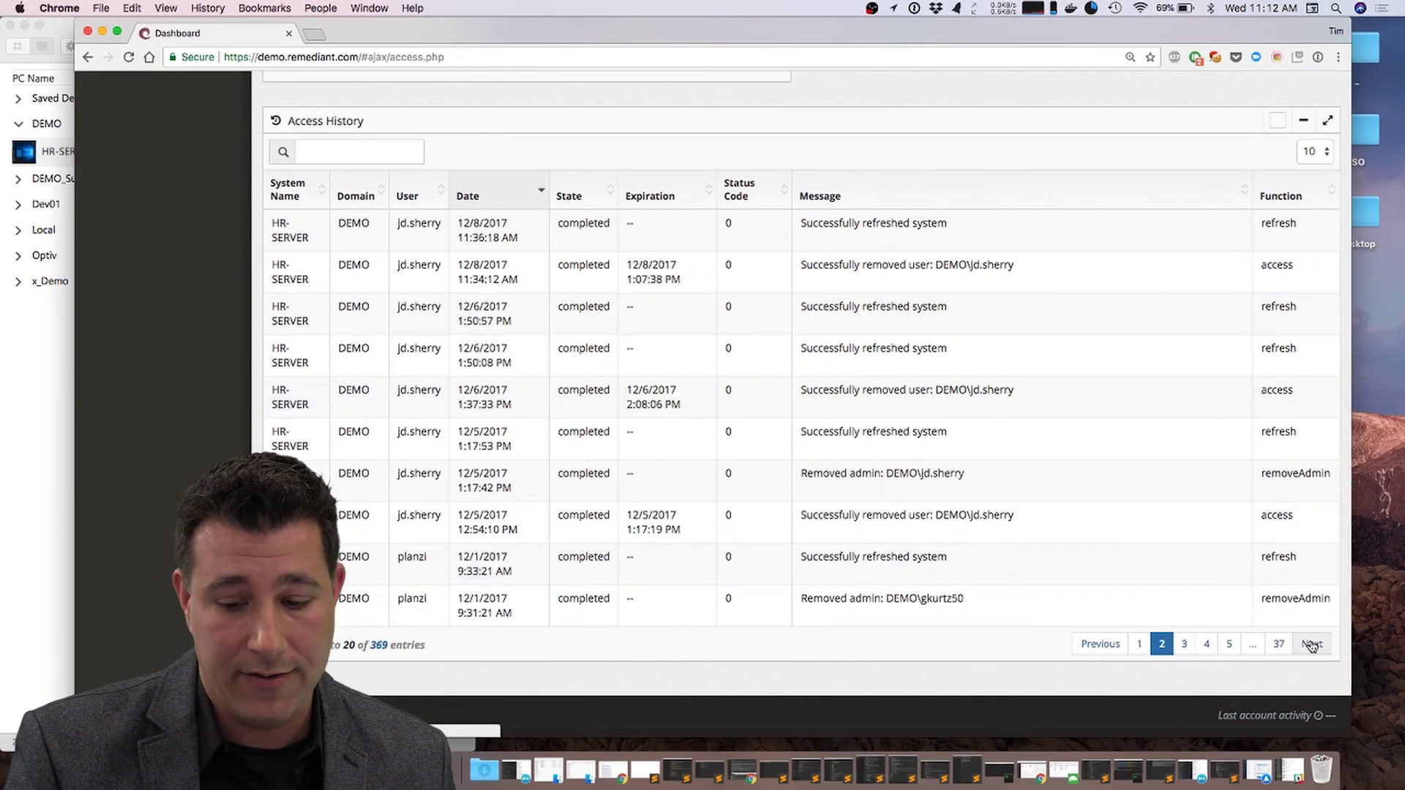
pyautogui.click(1312, 645)
pyautogui.click(1139, 644)
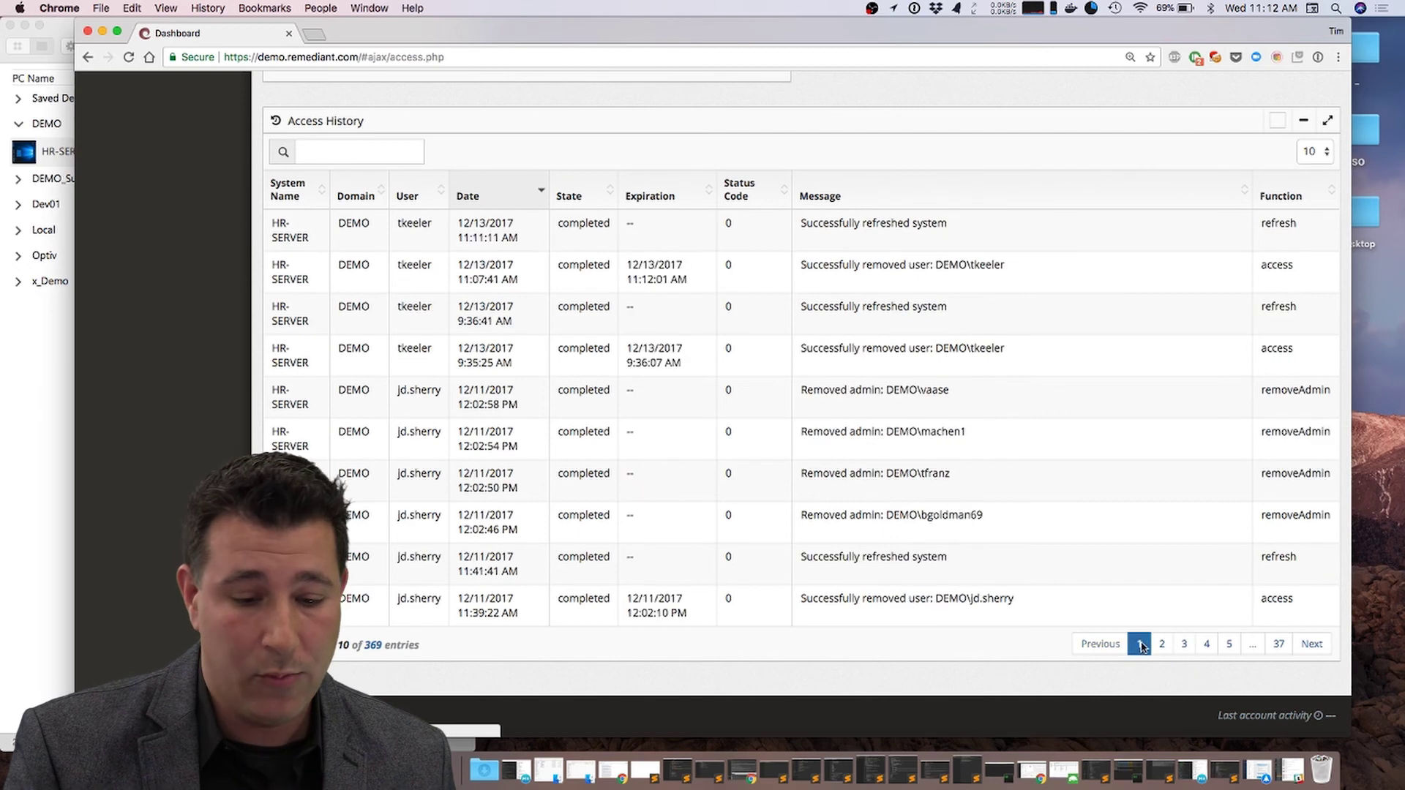
pyautogui.scroll(10, 982, 623)
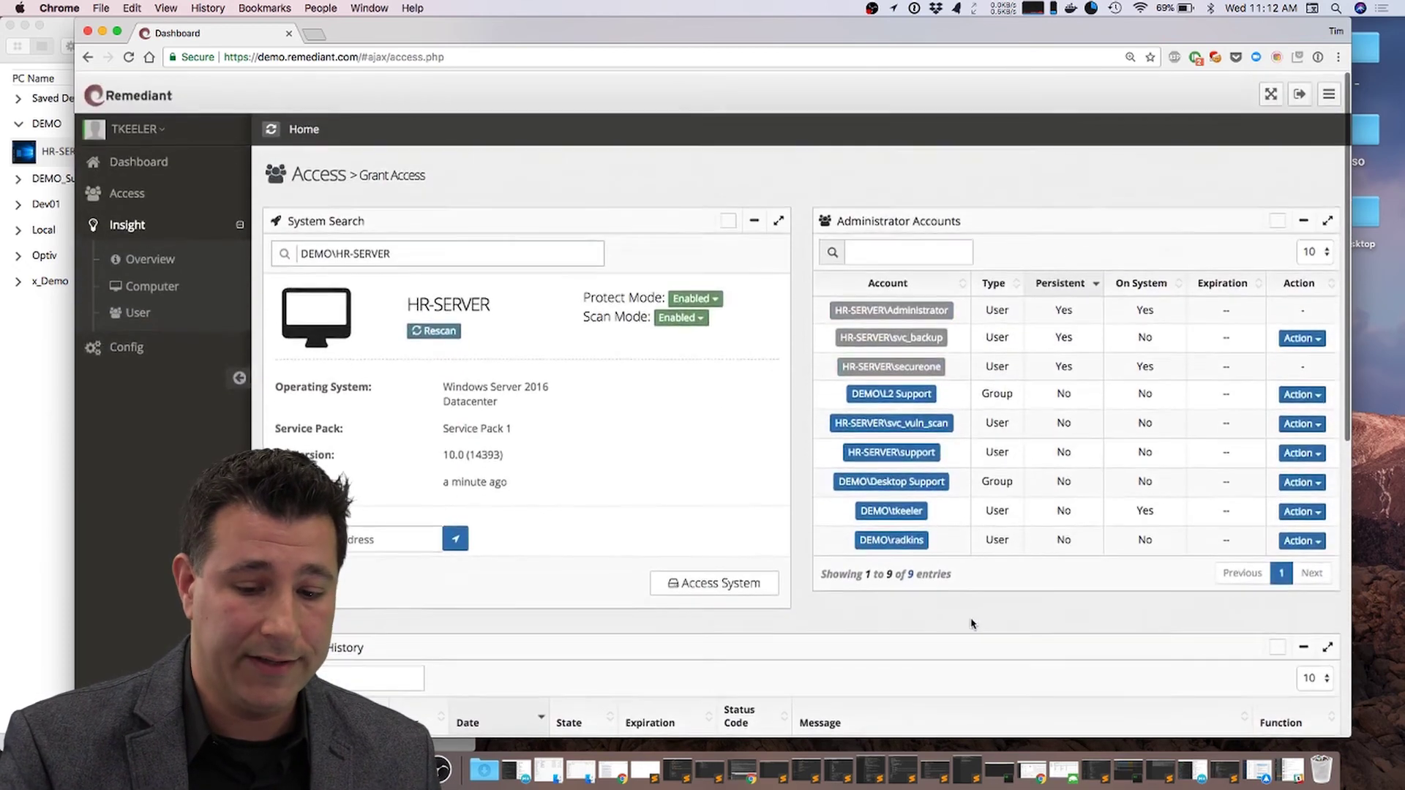